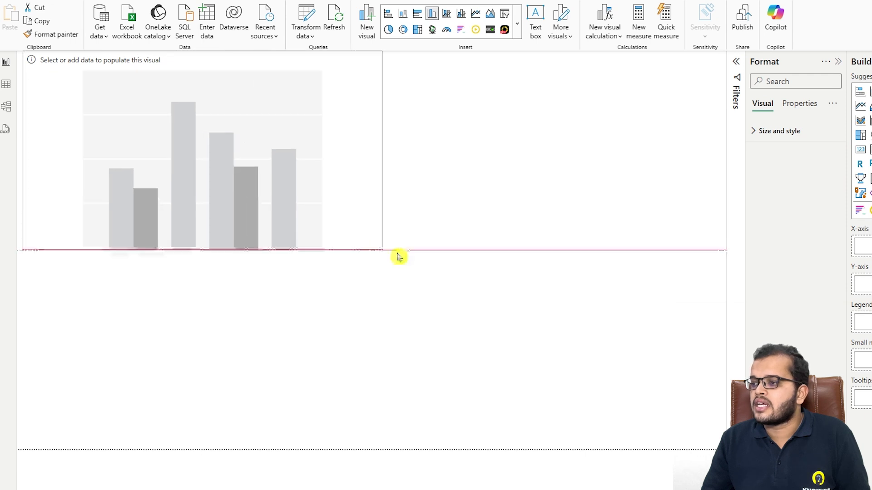
Step: Position the column chart and plot Avg Sales by Category
drag(424, 346, 485, 364)
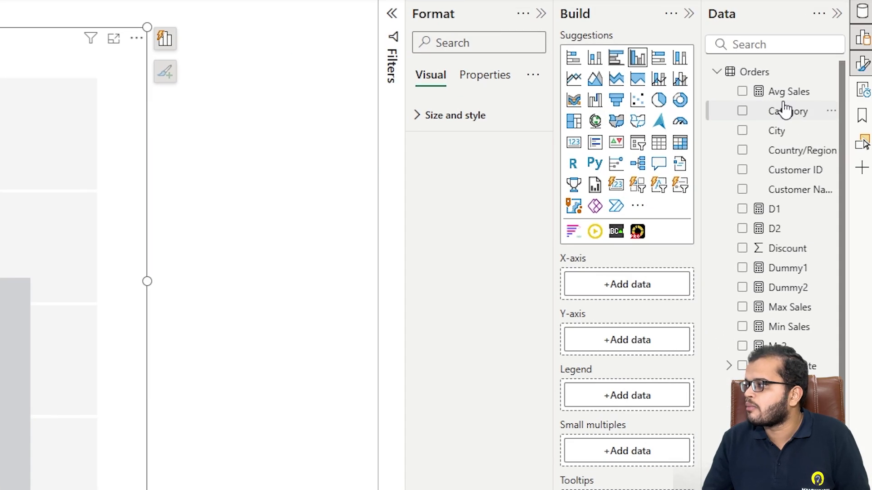
drag(871, 119, 757, 264)
drag(622, 281, 621, 280)
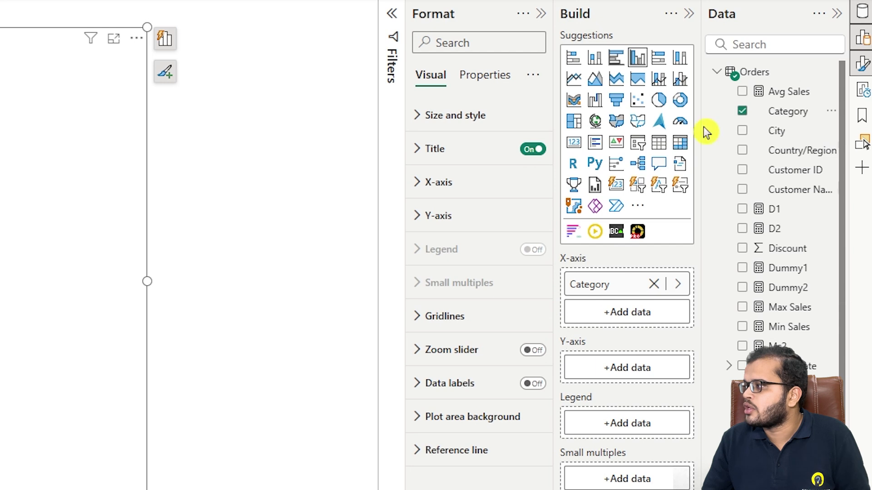
drag(776, 92, 620, 378)
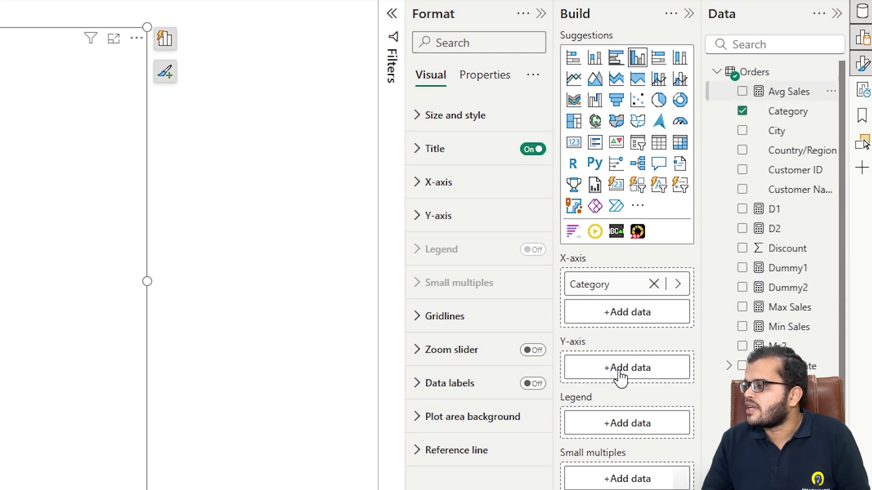
Step: Inspect the Avg Sales measure formula, noting its Orders table reference
click(789, 94)
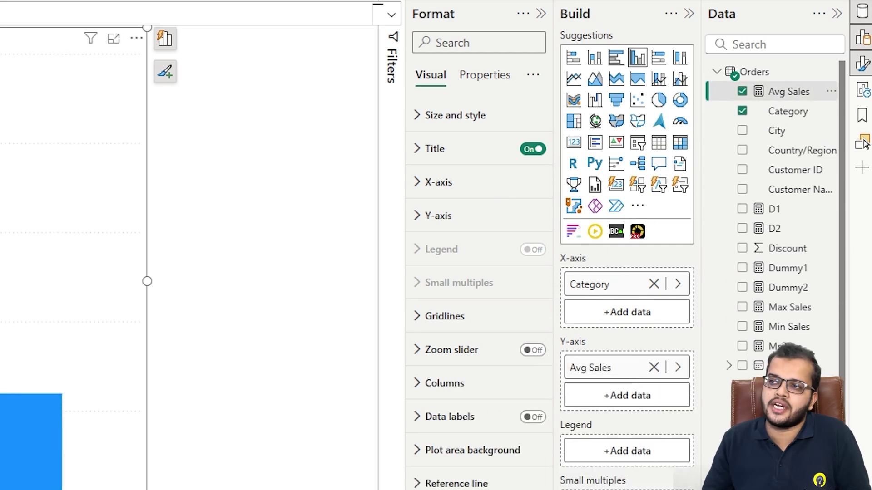
click(196, 118)
click(258, 119)
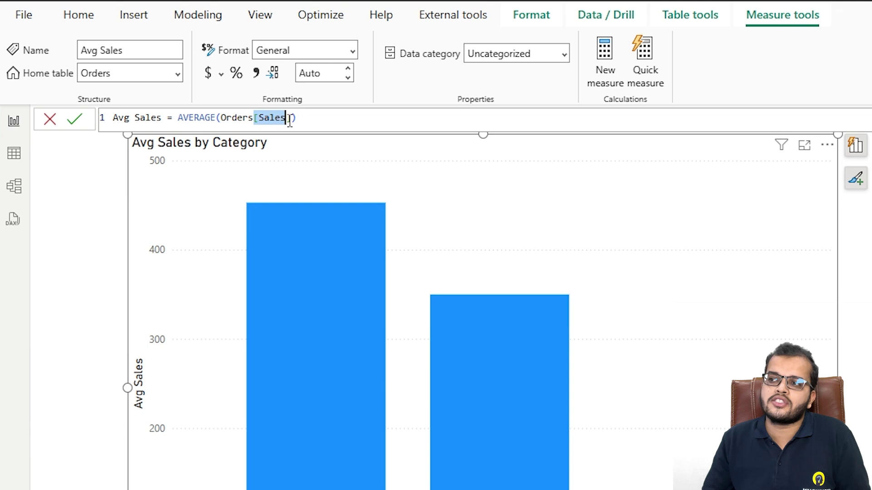
drag(232, 119, 242, 117)
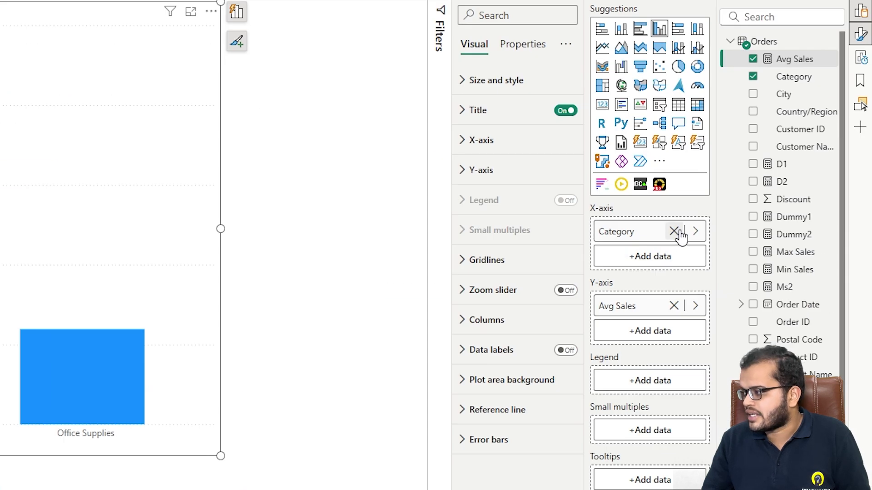
Step: Replace Category with Region on the X-axis and nudge the chart down
click(674, 231)
drag(787, 468, 644, 235)
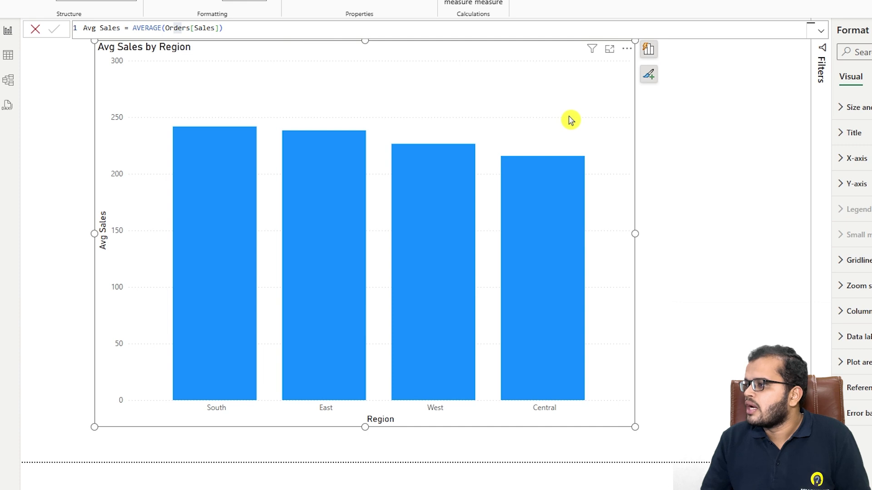
drag(447, 74, 449, 81)
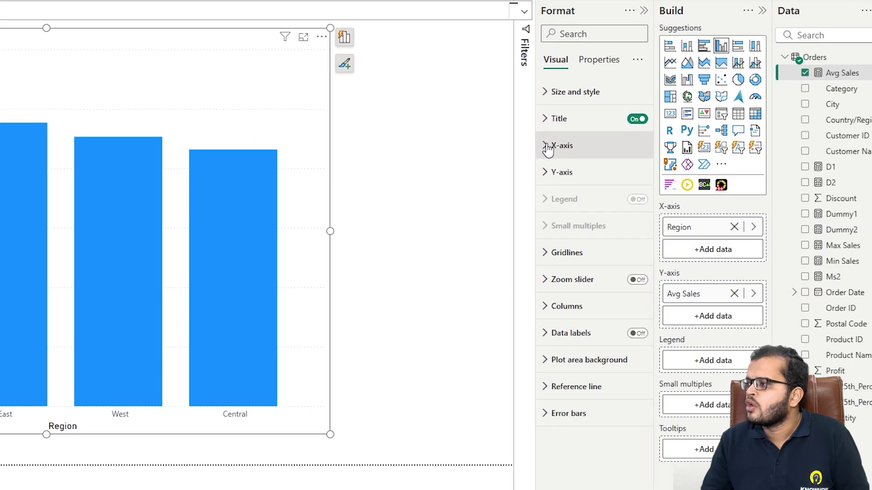
Step: Make the X-axis region labels Segoe UI Bold, size 12, black
click(845, 158)
click(527, 210)
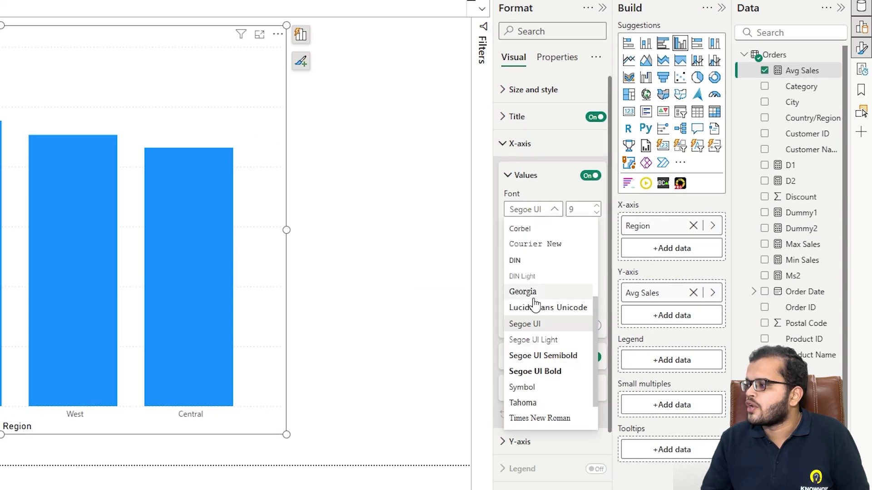
click(554, 360)
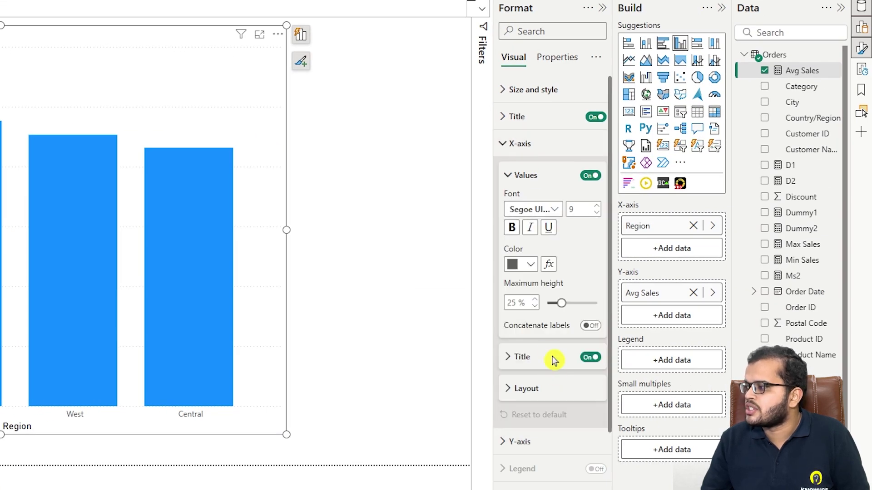
click(596, 206)
click(526, 264)
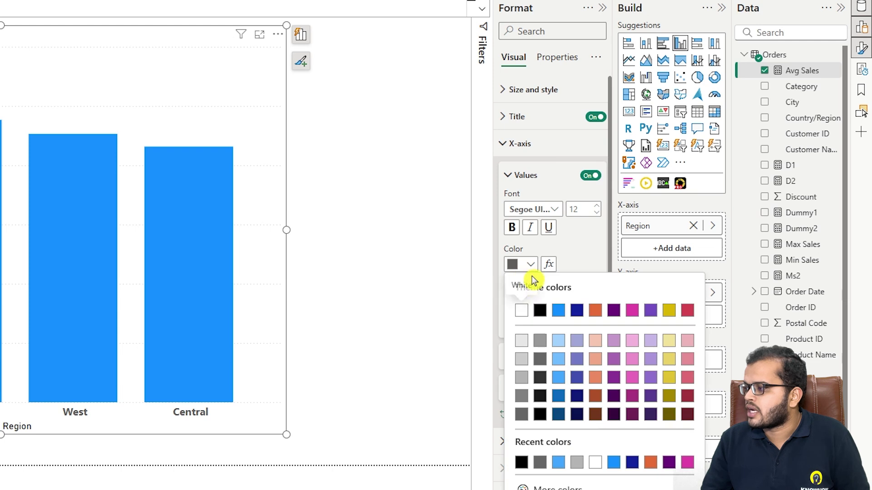
click(540, 311)
Step: Set the Region axis title to Segoe UI Bold, size 14, in black
click(512, 363)
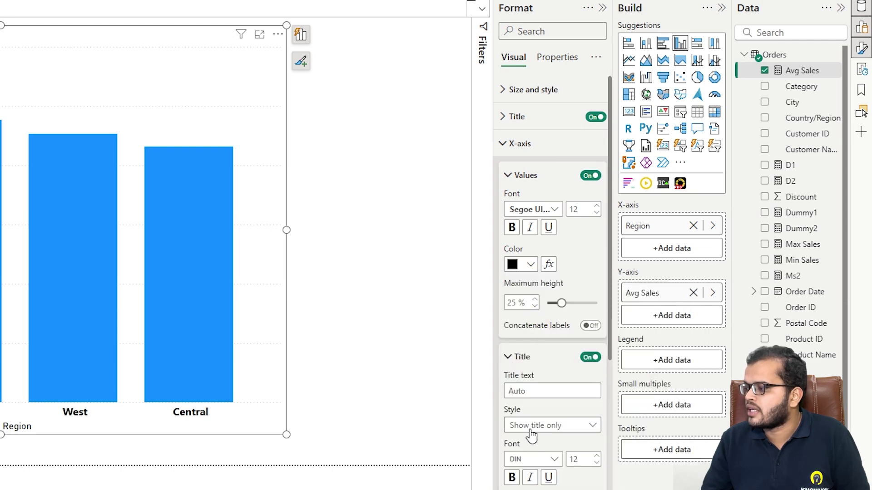
click(542, 460)
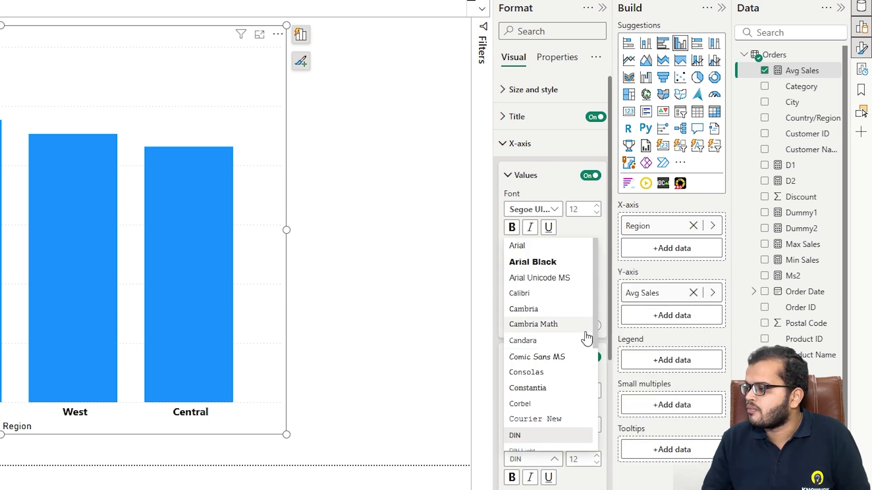
drag(596, 321, 598, 423)
click(560, 359)
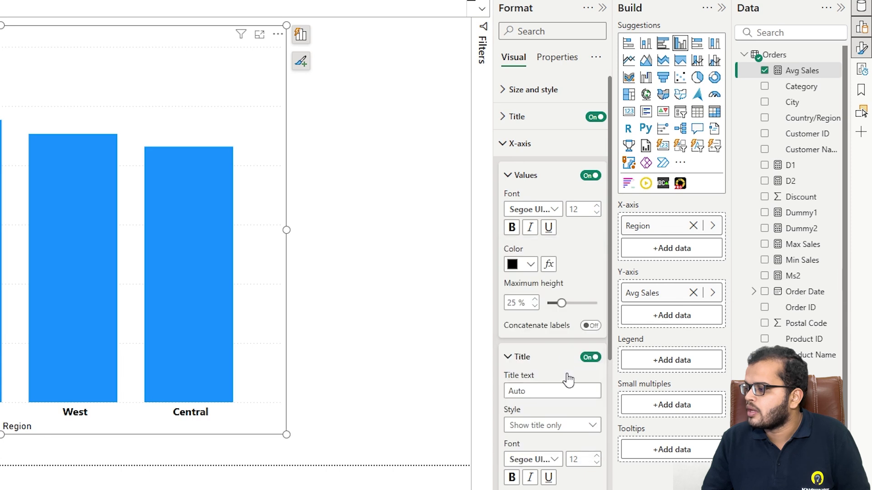
click(598, 457)
click(598, 457)
click(529, 264)
click(527, 459)
click(503, 144)
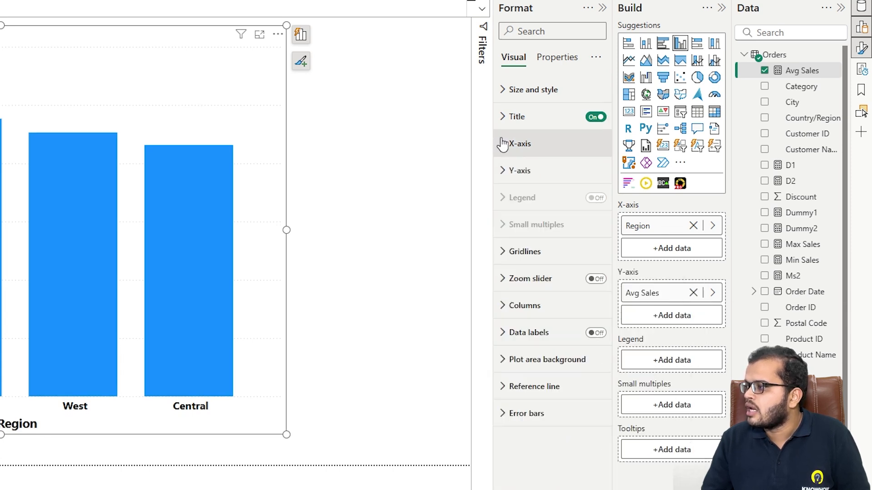
Step: Make the Y-axis value labels Segoe UI Bold, size 12, black, and choose a display unit
click(502, 172)
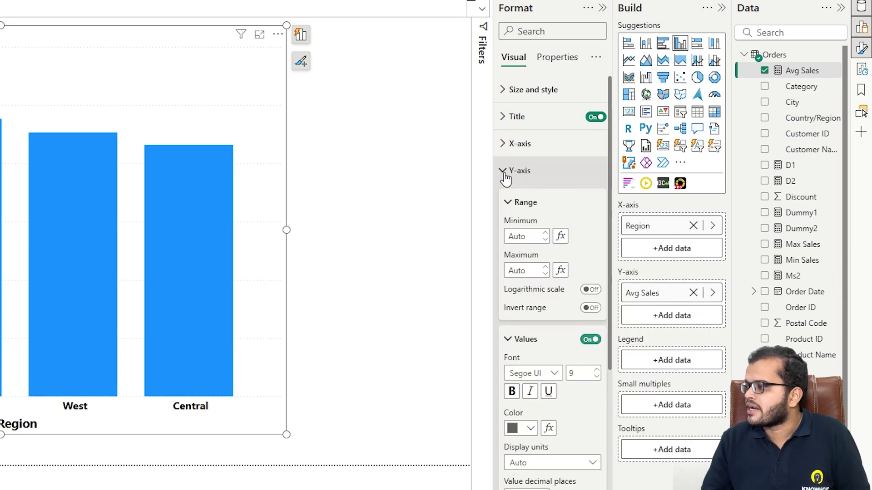
click(542, 374)
click(552, 304)
click(598, 370)
click(521, 428)
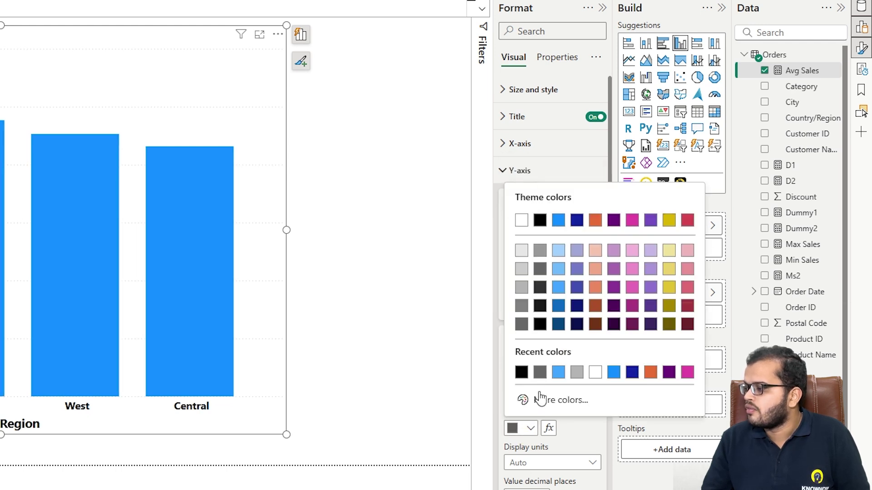
click(521, 370)
click(538, 462)
click(517, 480)
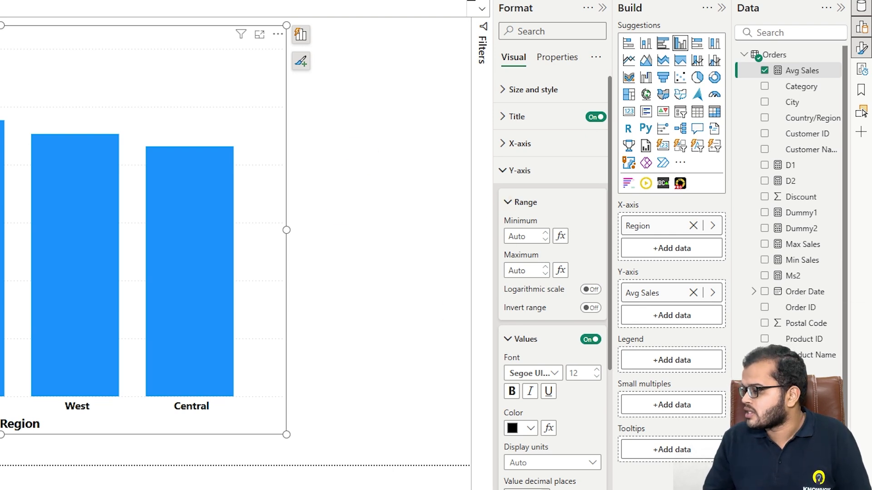
Step: Set the Y-axis title to Segoe UI Bold, size 14
drag(611, 359, 613, 435)
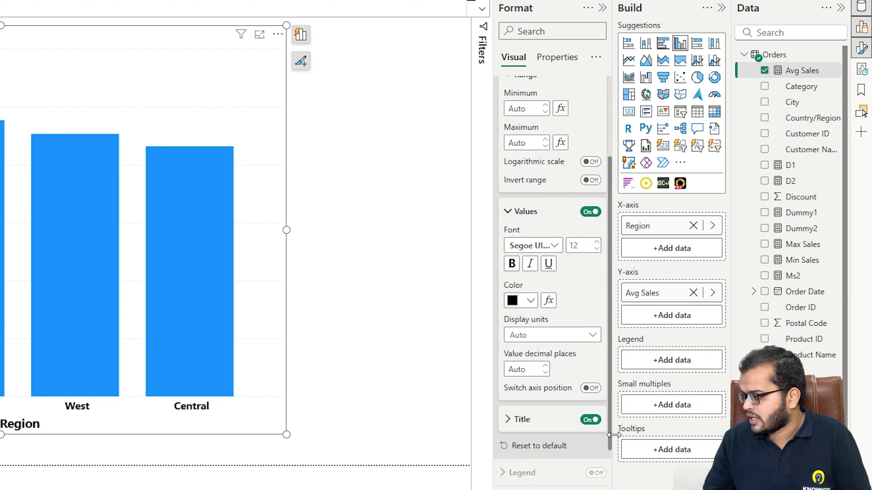
click(505, 419)
click(551, 447)
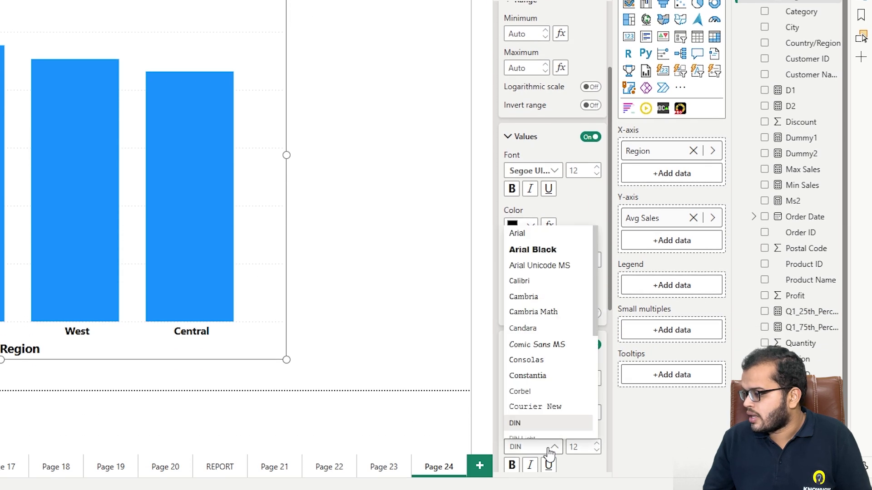
scroll(595, 393, down, 4)
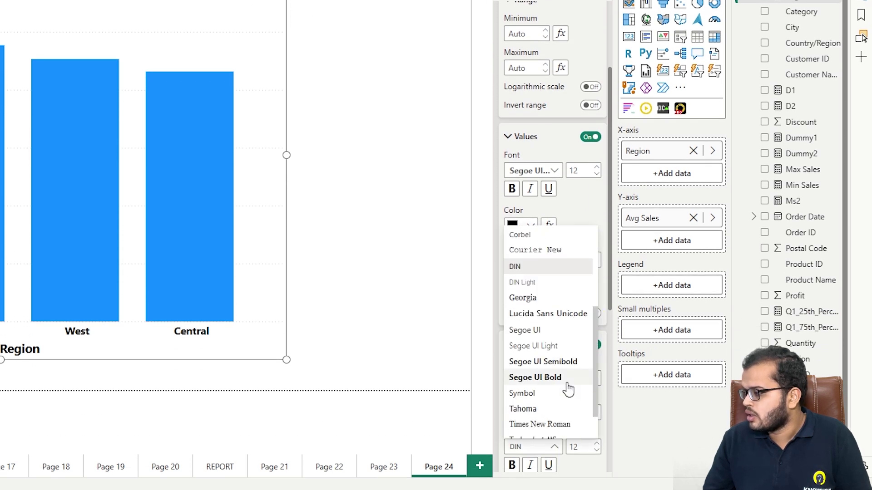
click(595, 433)
click(596, 445)
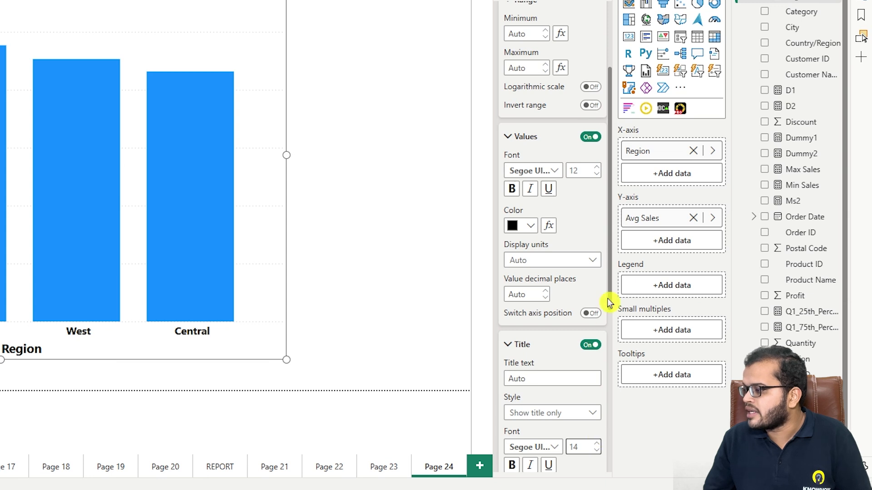
scroll(609, 300, down, 3)
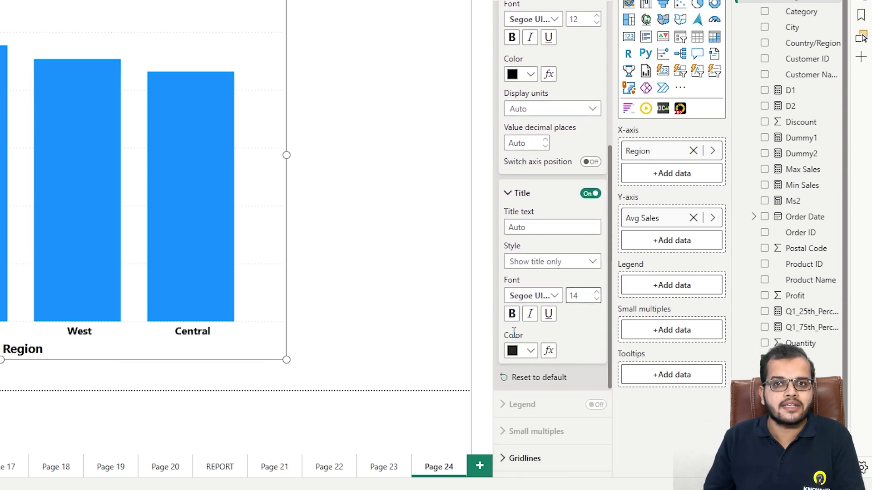
drag(608, 182, 619, 55)
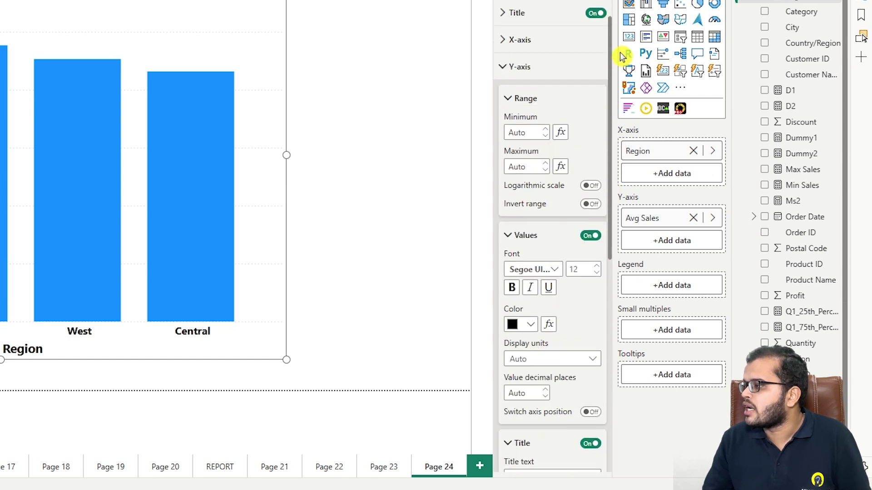
click(503, 68)
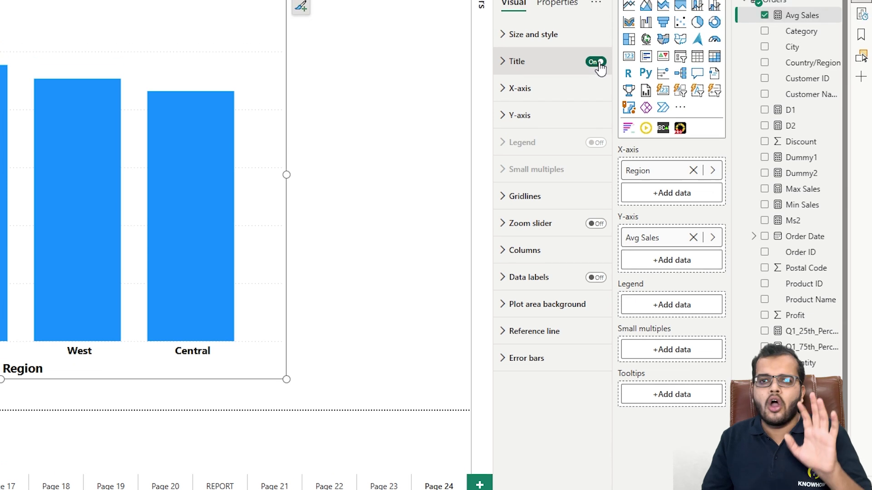
Step: Hide the chart title, edit the measure to D2 = 0, and add D1 and D2 to the Y-axis
click(598, 43)
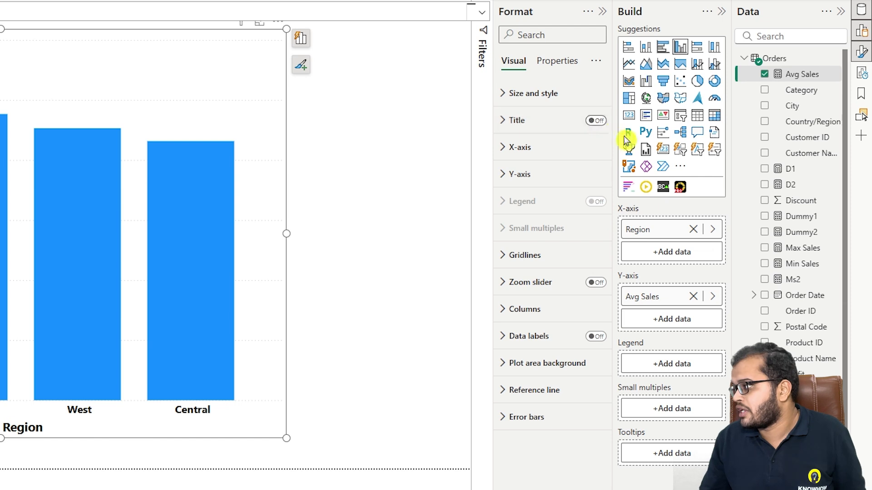
click(791, 169)
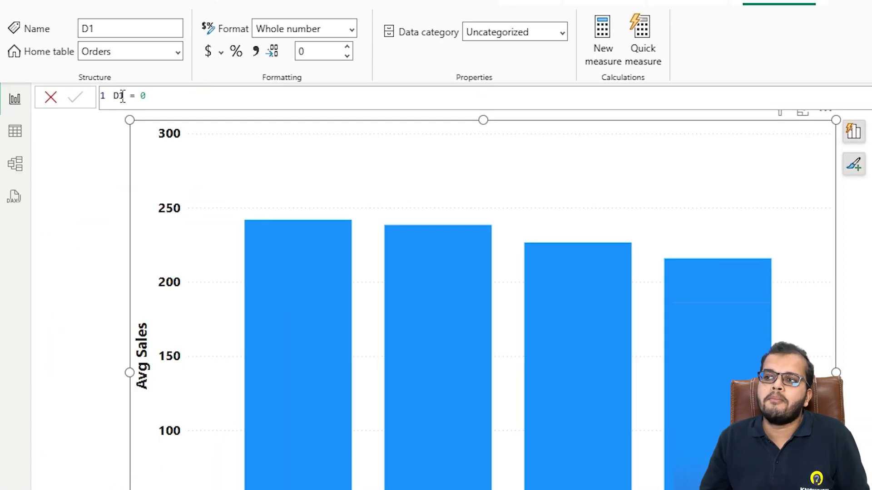
drag(119, 95, 146, 95)
text(2 = 0)
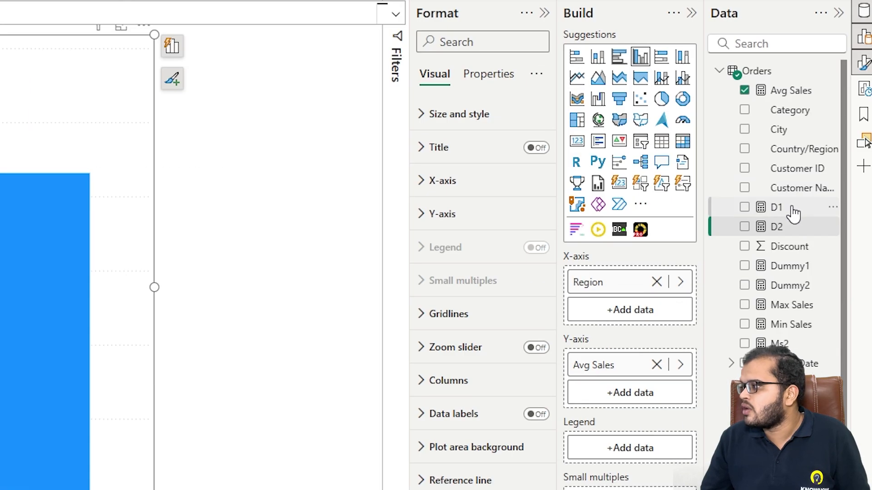
drag(794, 213, 658, 403)
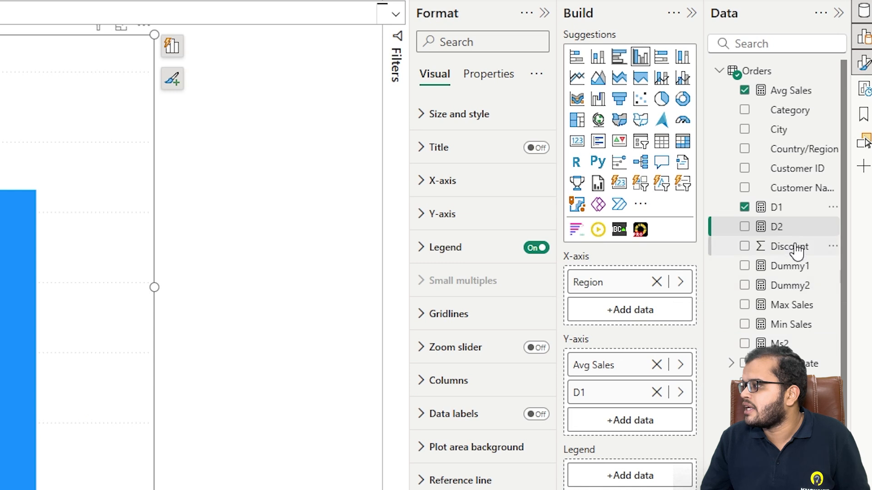
drag(787, 227, 646, 427)
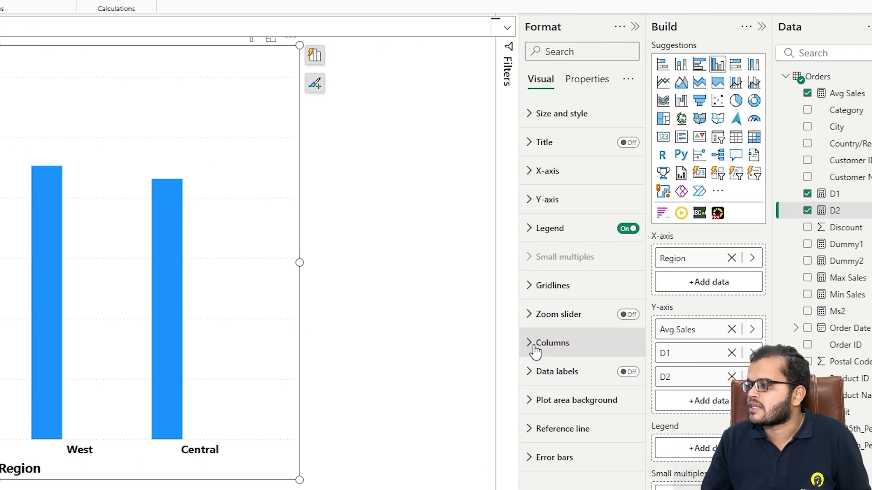
Step: Give the columns 75% space between series and 0% space between categories
click(867, 349)
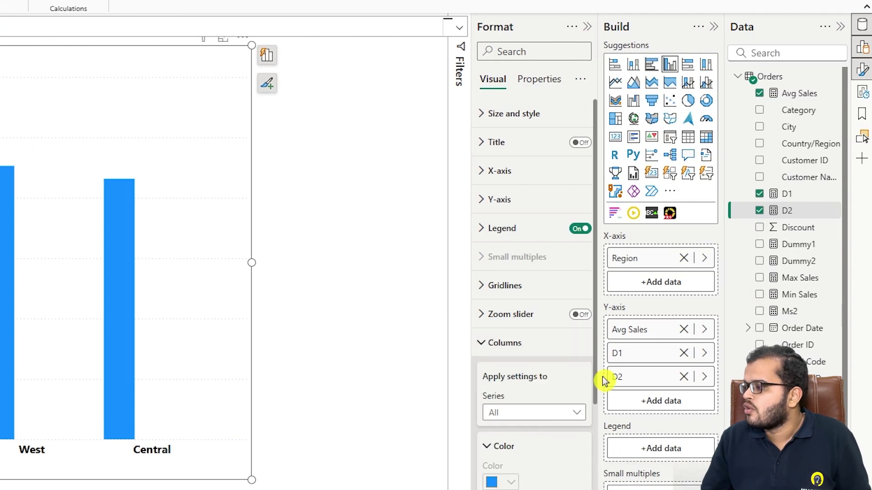
scroll(595, 378, down, 5)
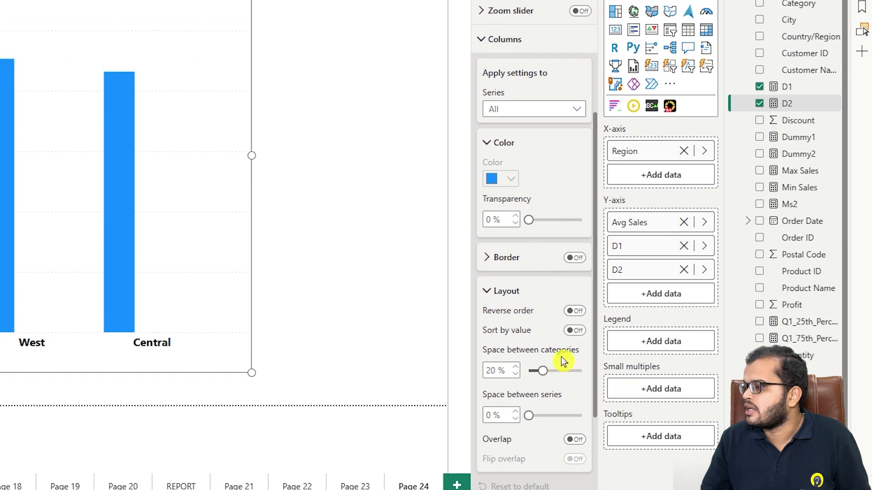
drag(534, 418, 581, 416)
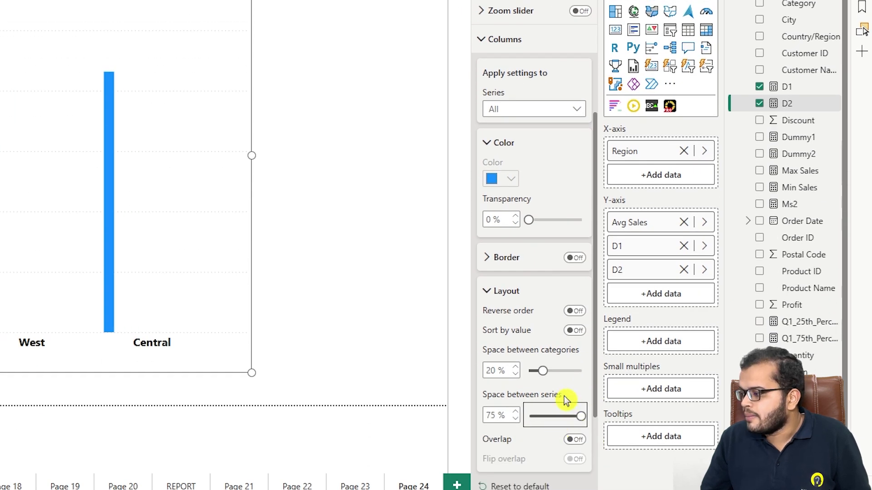
drag(543, 371, 479, 382)
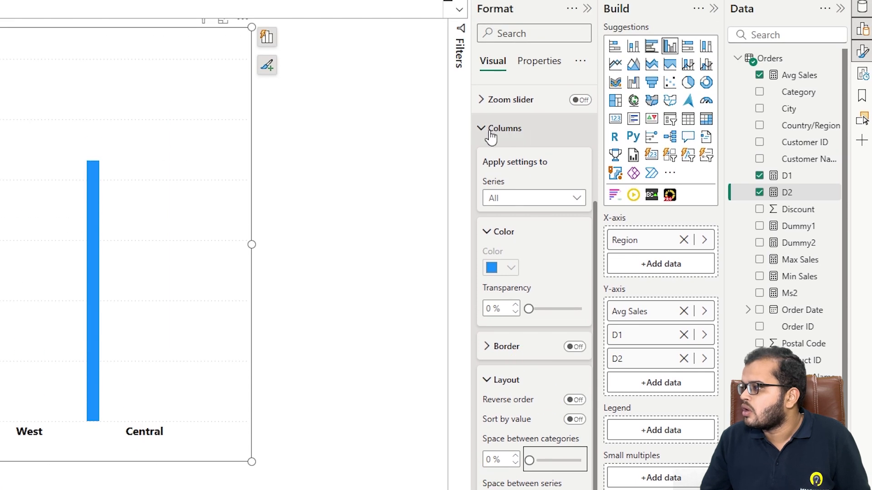
click(490, 40)
click(483, 439)
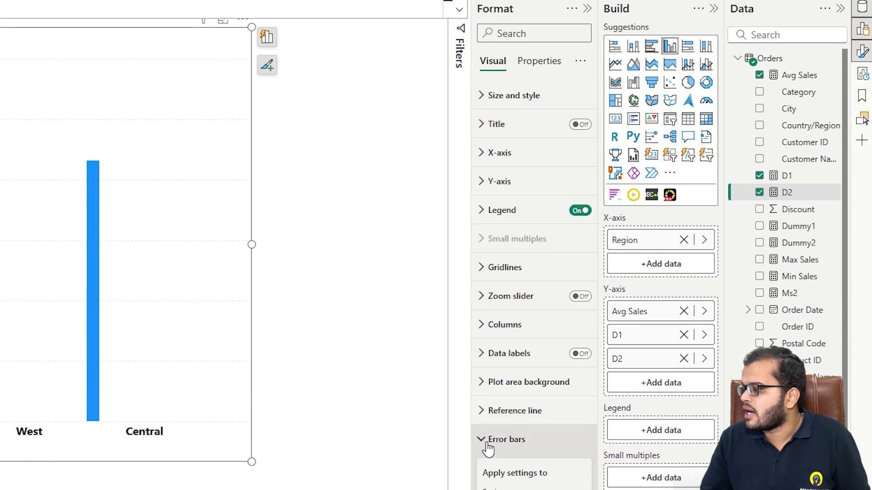
drag(596, 352, 605, 473)
Step: Enable D1 error bars with Max Sales as upper bound and Min Sales as lower bound
scroll(531, 325, down, 3)
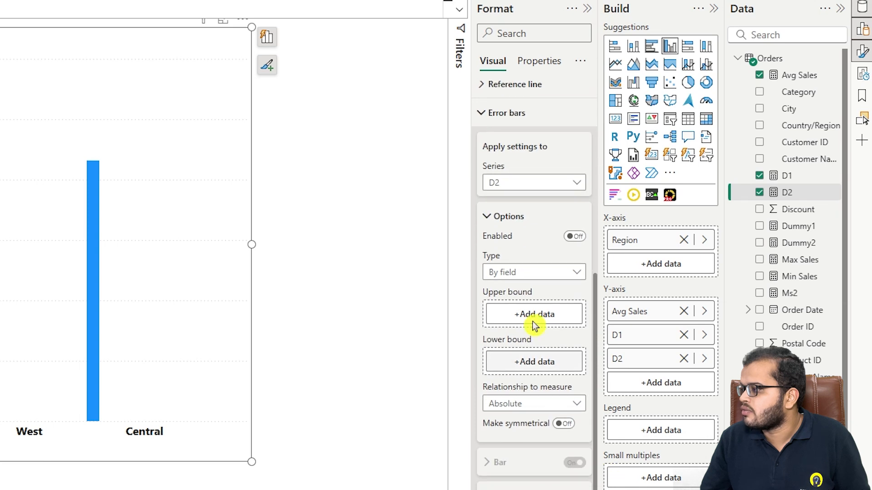
click(529, 185)
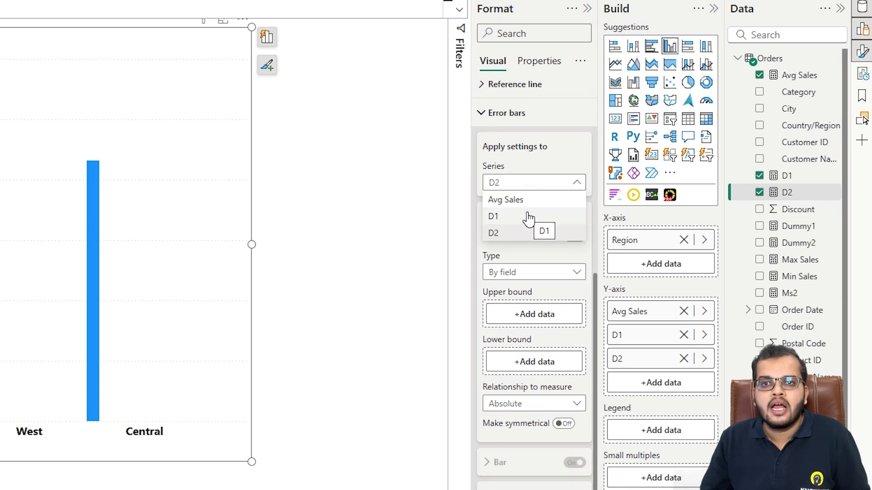
click(529, 218)
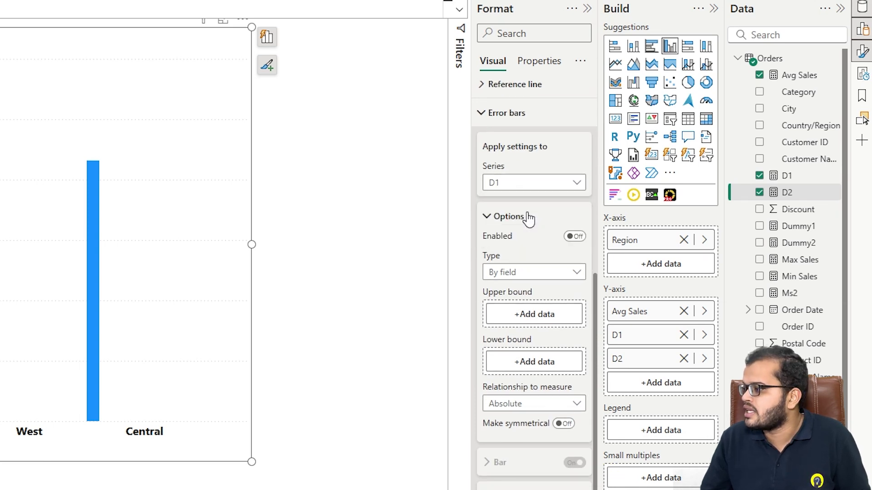
click(572, 236)
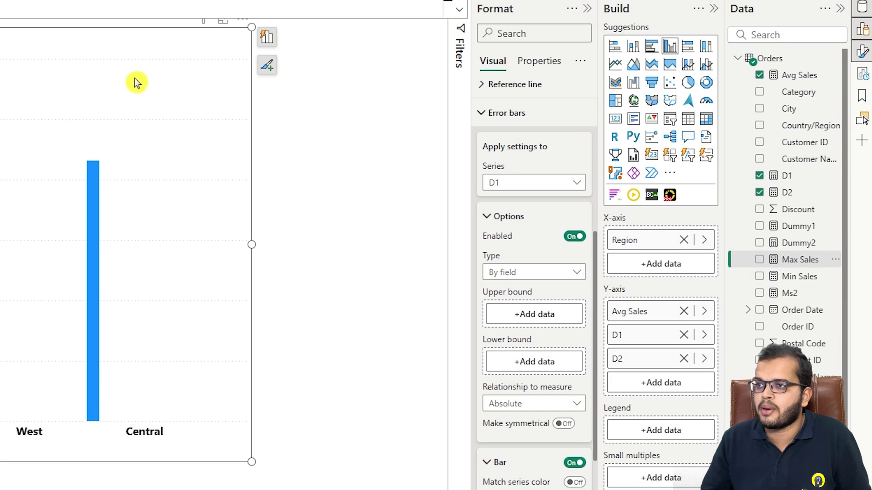
click(807, 277)
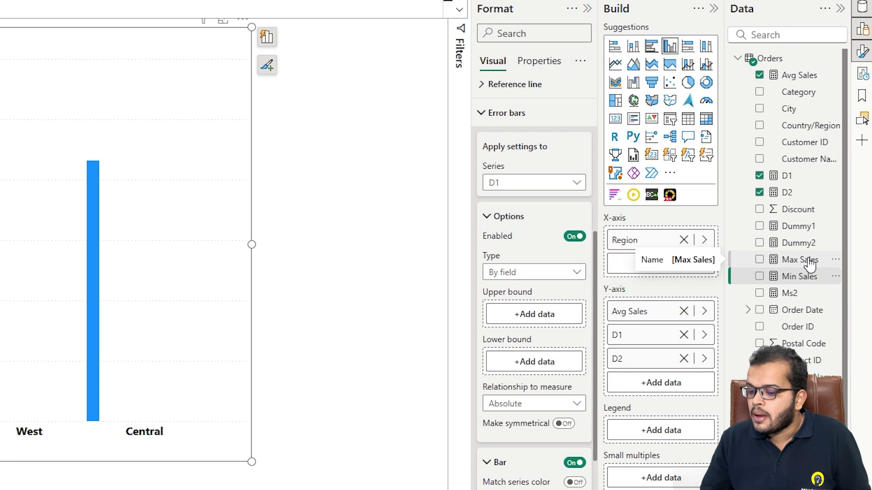
drag(810, 263, 551, 315)
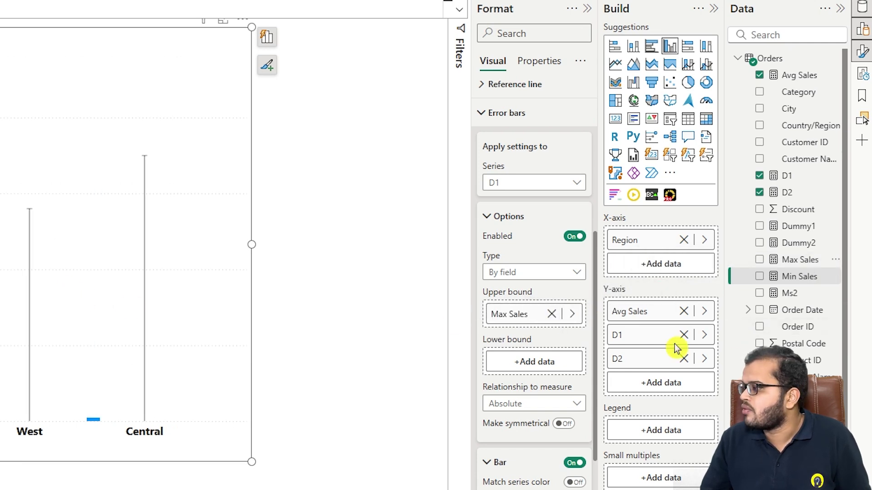
drag(799, 278, 548, 369)
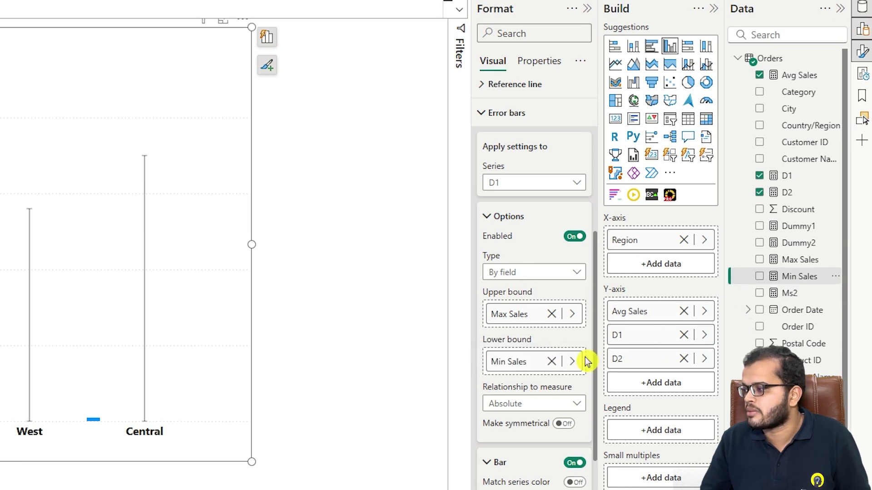
Step: Draw D1's error bars in black with a grey border
scroll(597, 363, down, 5)
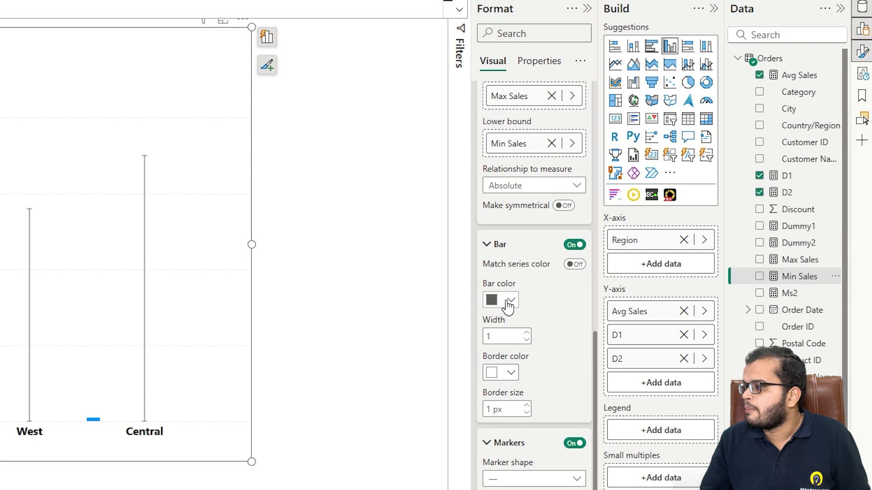
click(509, 302)
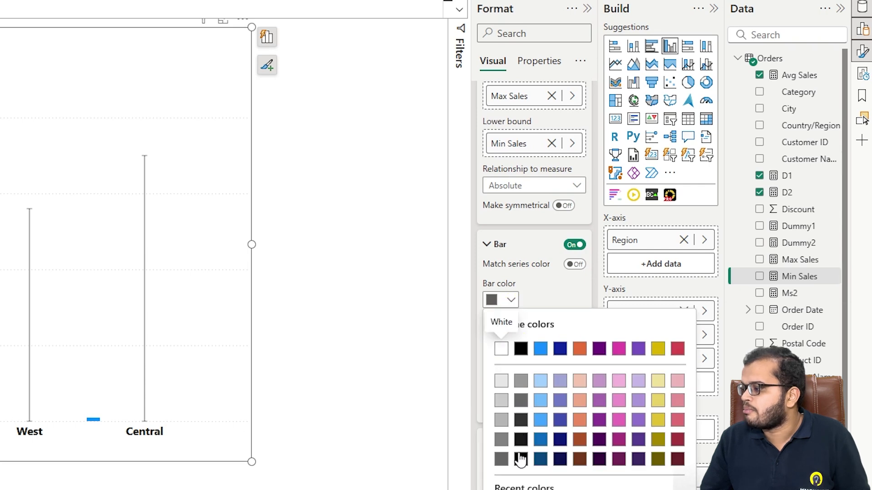
click(520, 459)
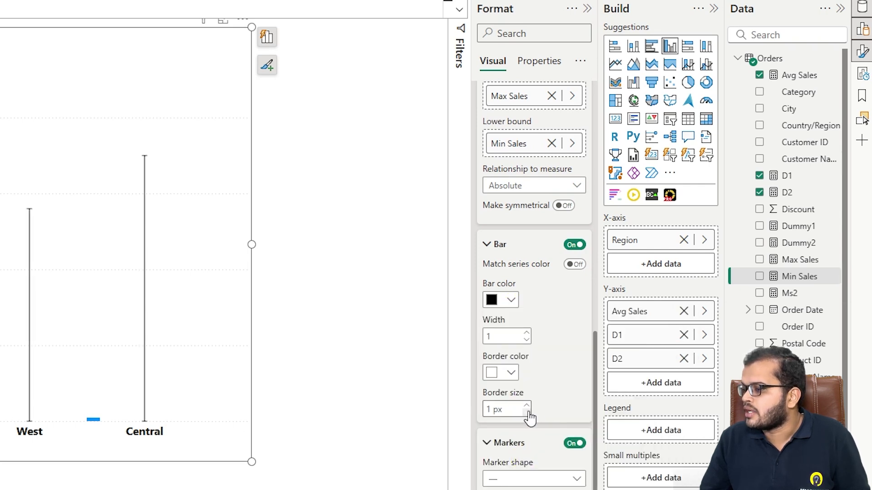
click(512, 373)
click(561, 314)
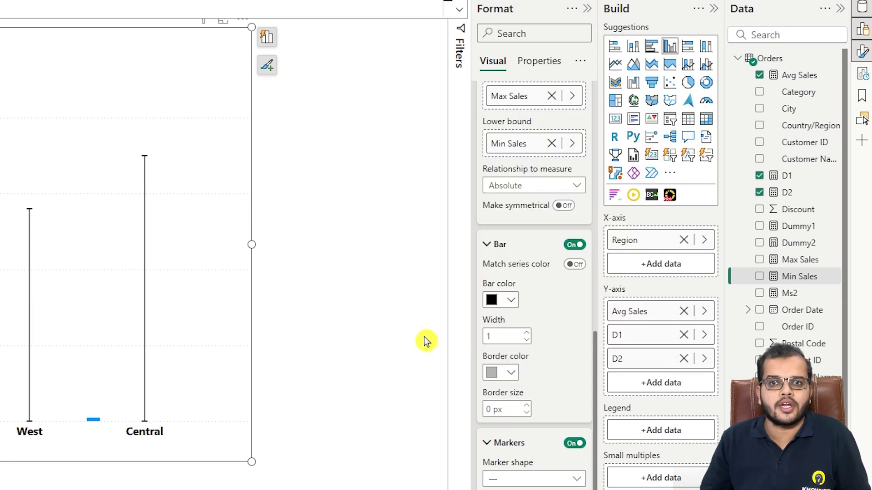
click(486, 245)
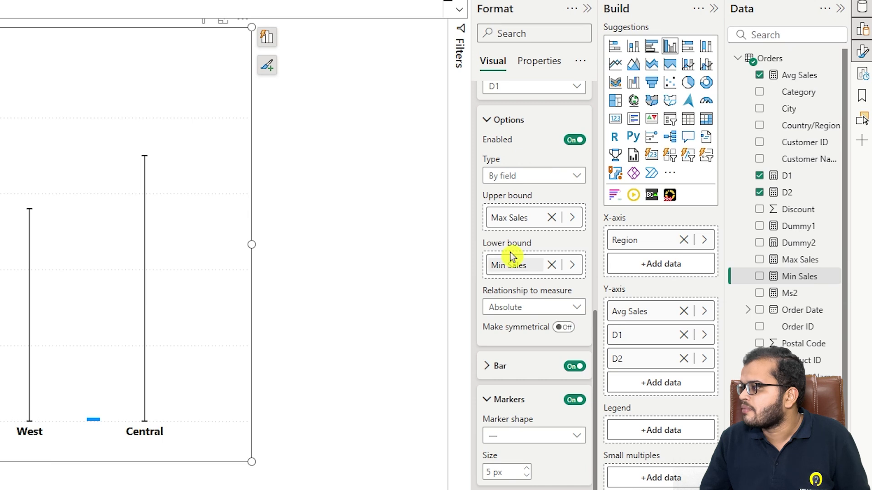
click(537, 90)
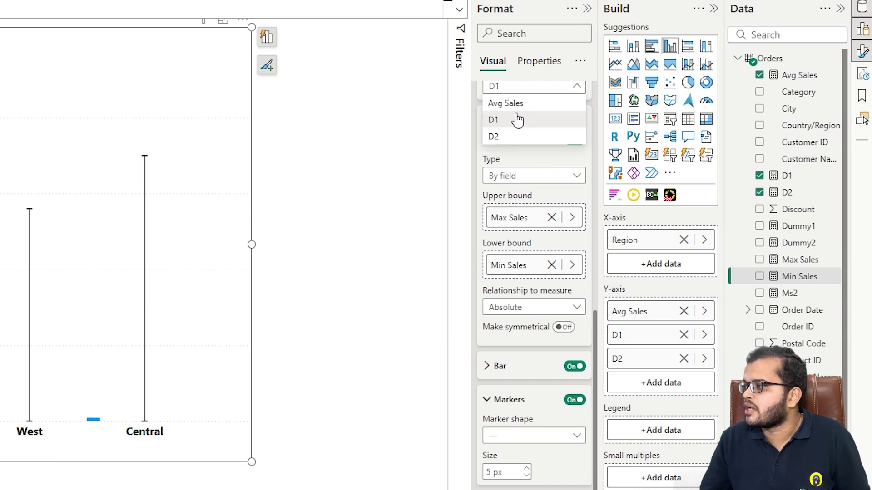
Step: Enable D2 error bars spanning Q1_25th_Percentile (lower) to Q1_75th_Percentile (upper)
click(514, 136)
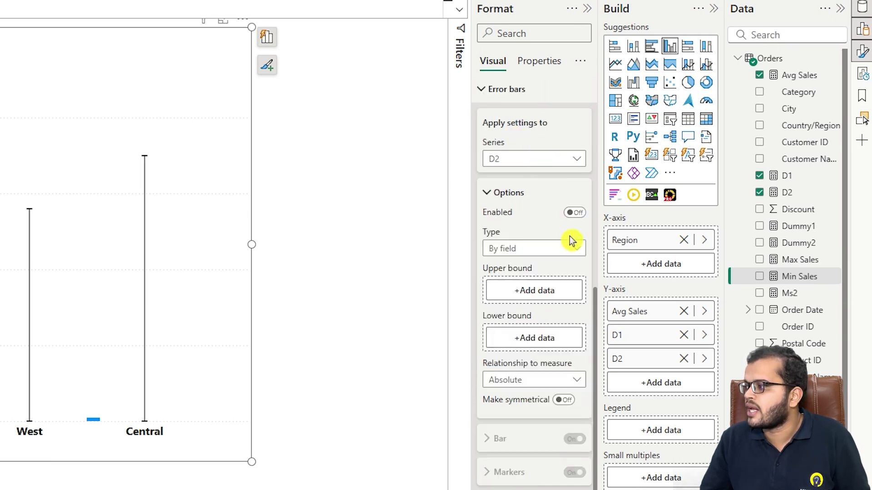
click(575, 213)
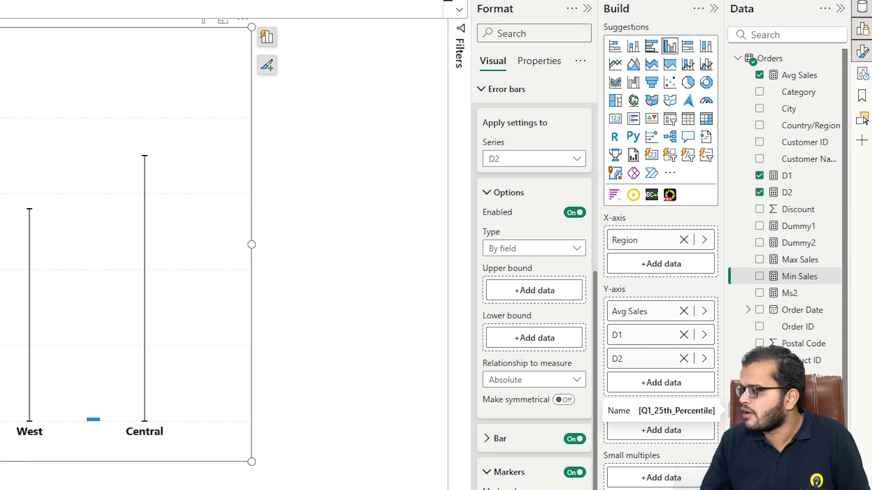
right_click(811, 427)
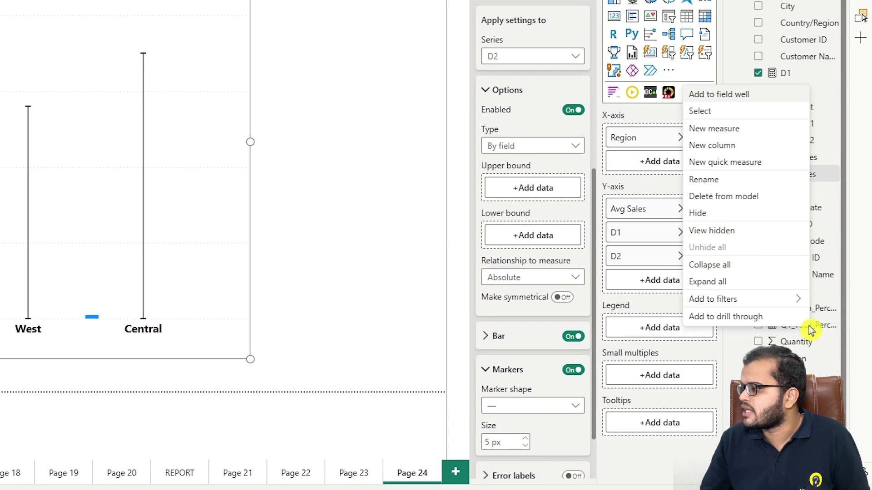
click(638, 478)
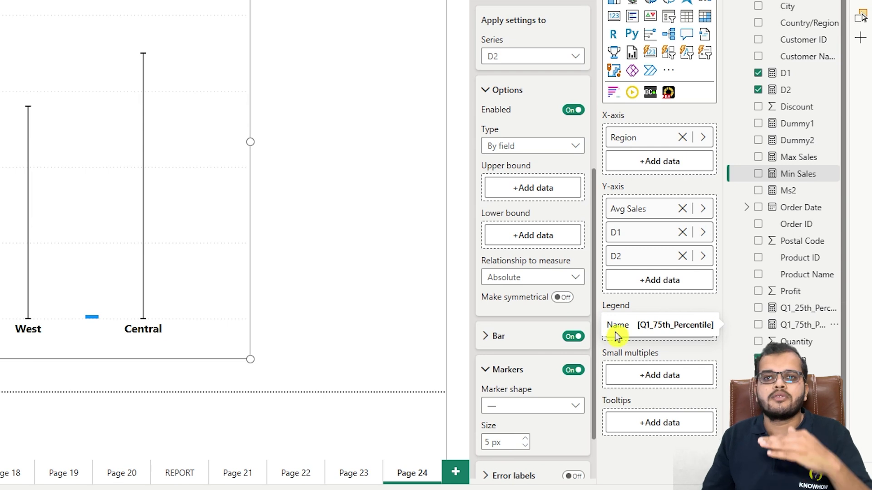
drag(616, 336, 535, 188)
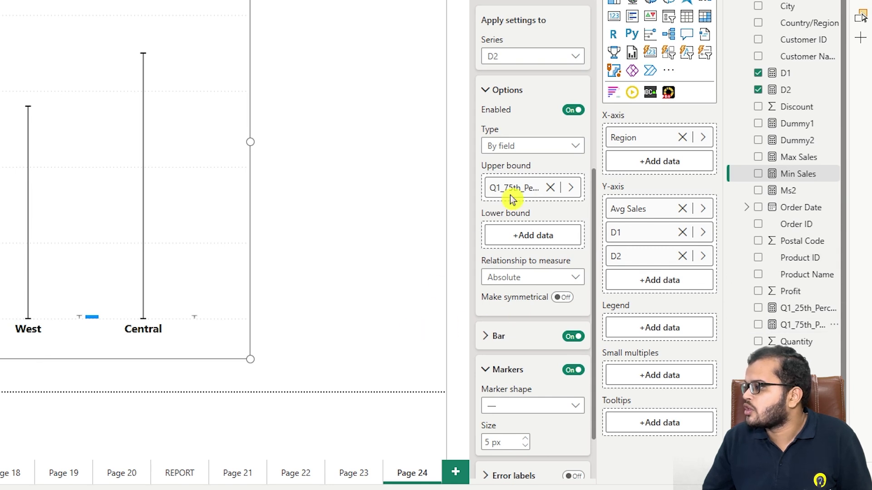
drag(810, 306, 550, 243)
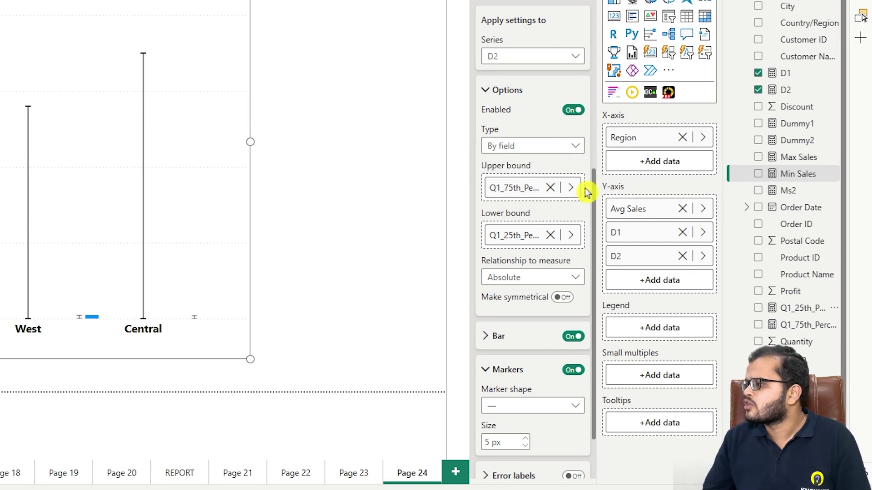
drag(596, 187, 598, 140)
scroll(598, 140, up, 6)
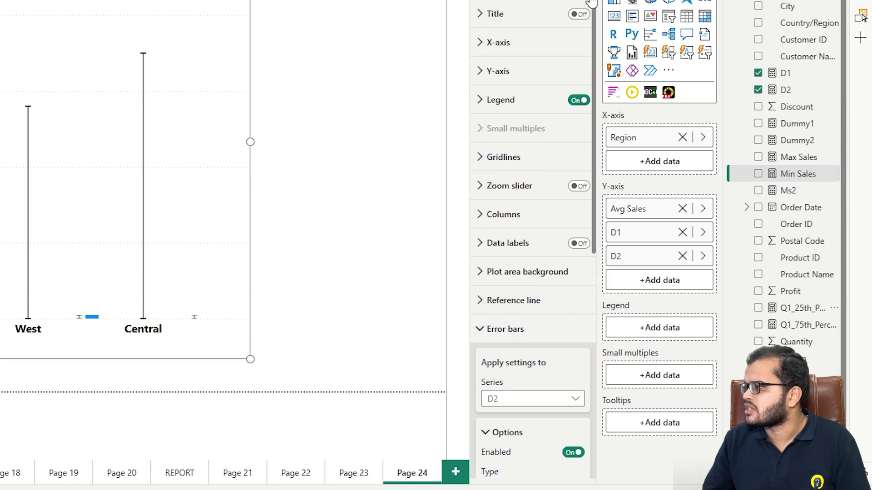
Step: Turn the chart legend off and bring up Modeling's New parameter options
click(580, 109)
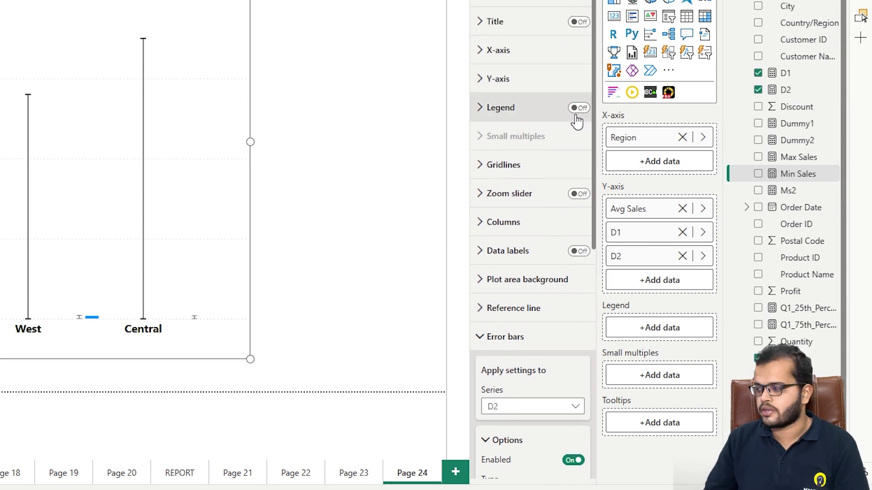
click(281, 124)
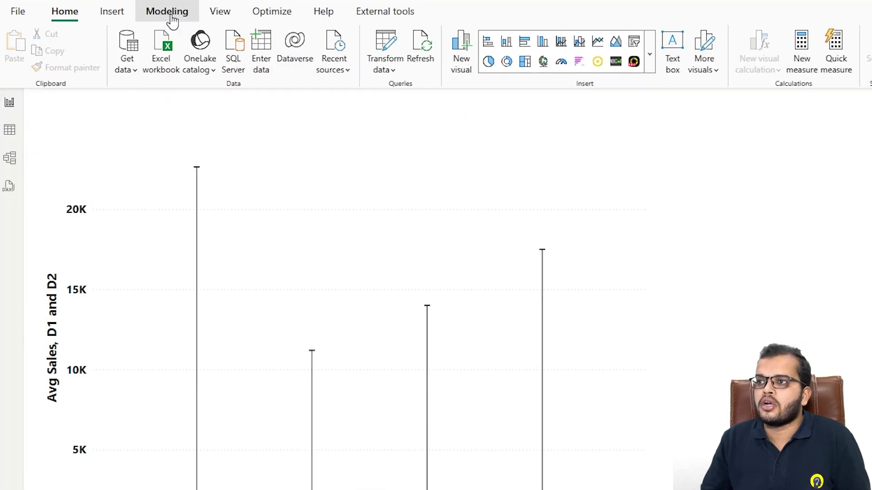
click(167, 11)
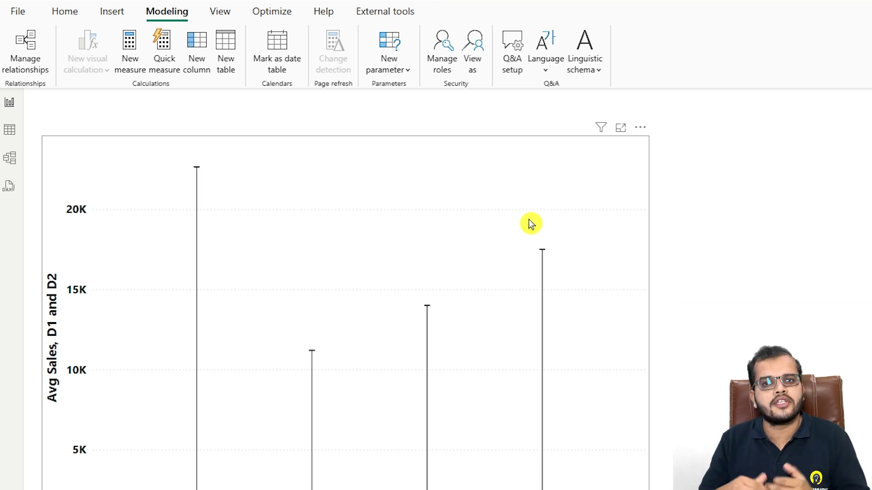
click(393, 72)
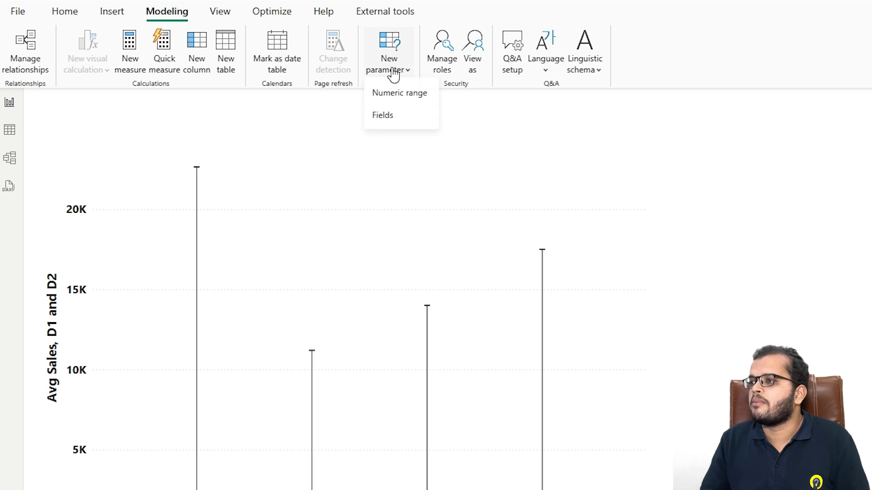
Step: Create a whole-number Numeric range parameter from 0 to 1, increment 1, default 0
click(397, 94)
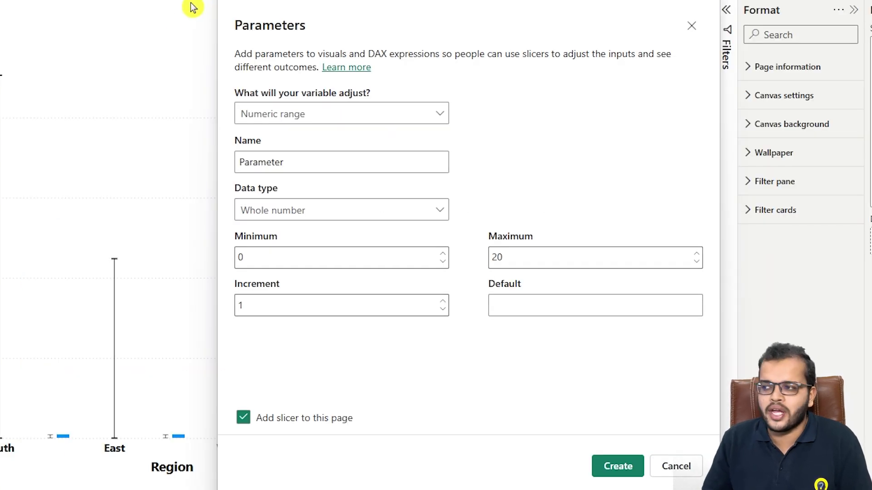
drag(329, 160, 224, 164)
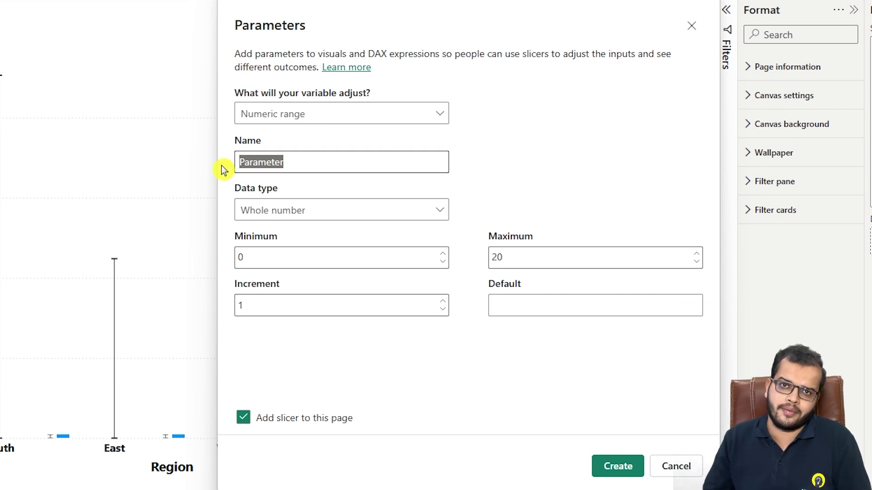
click(301, 209)
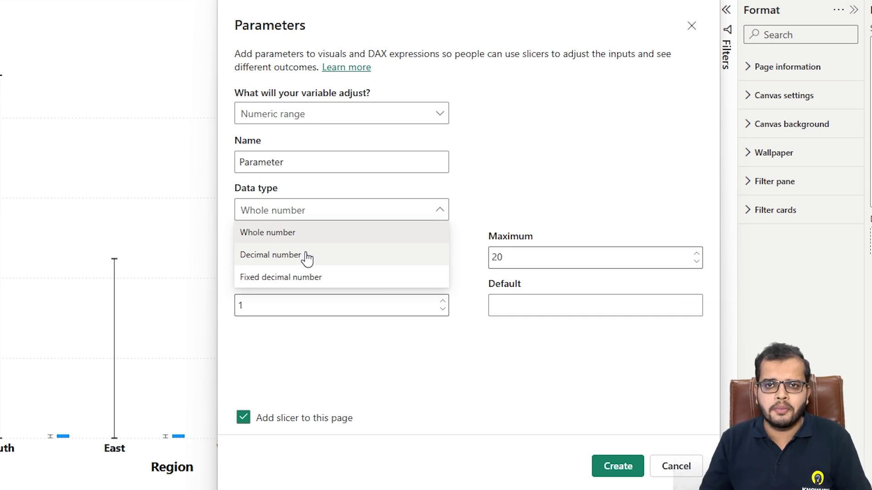
click(335, 237)
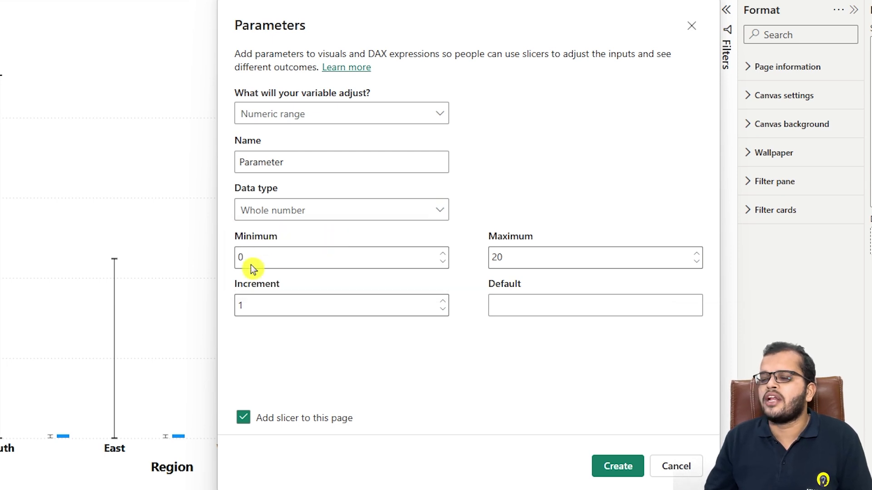
drag(504, 258, 484, 263)
text(1)
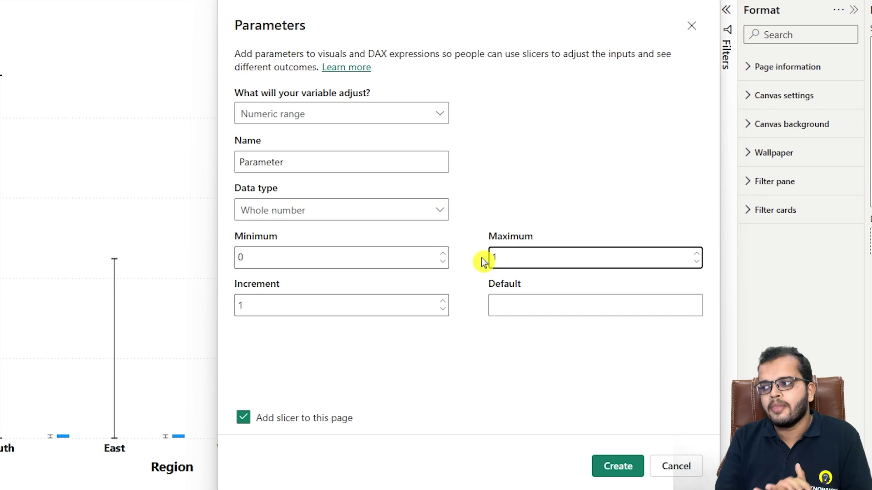
click(517, 301)
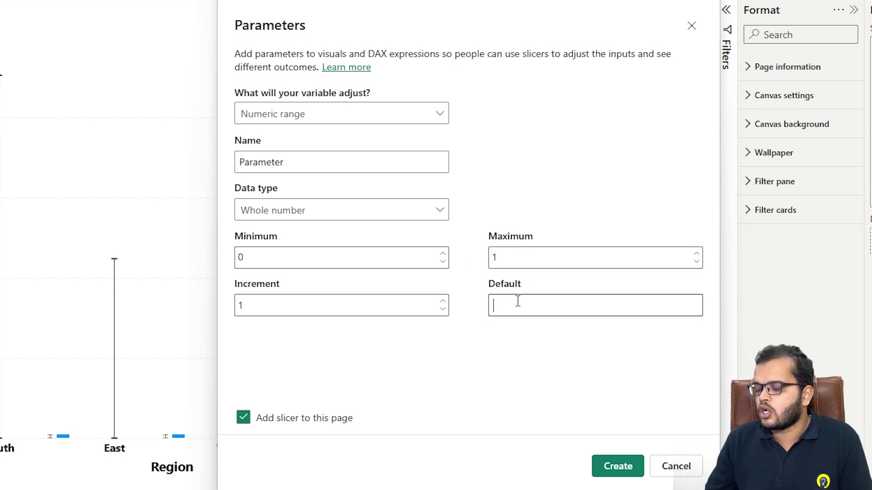
text(0)
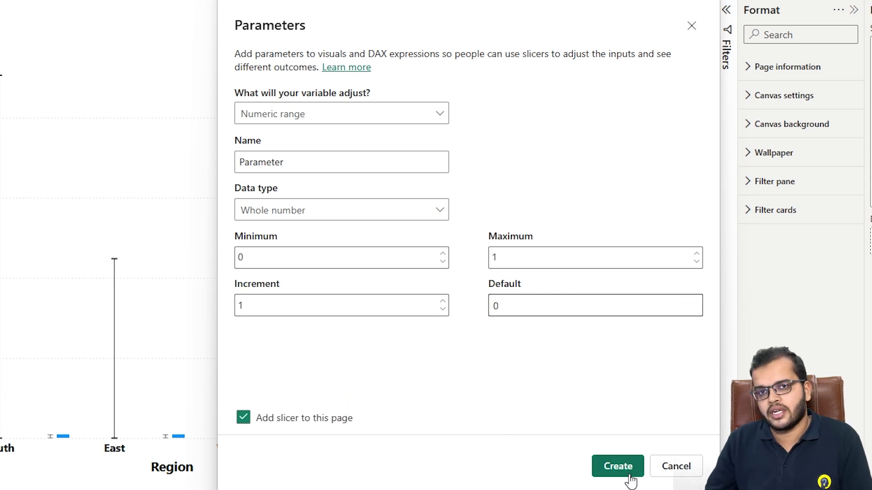
click(664, 468)
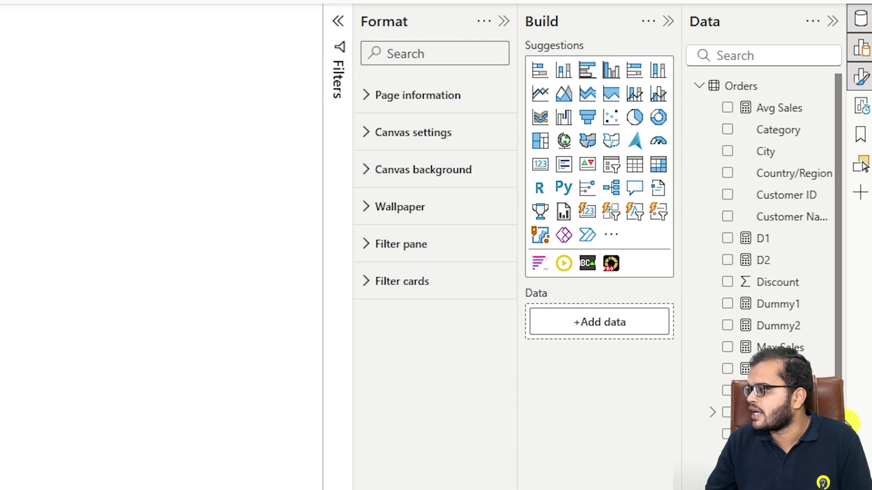
Step: Add the ParameterNew field as a slicer and show its Slicer settings style options
click(699, 87)
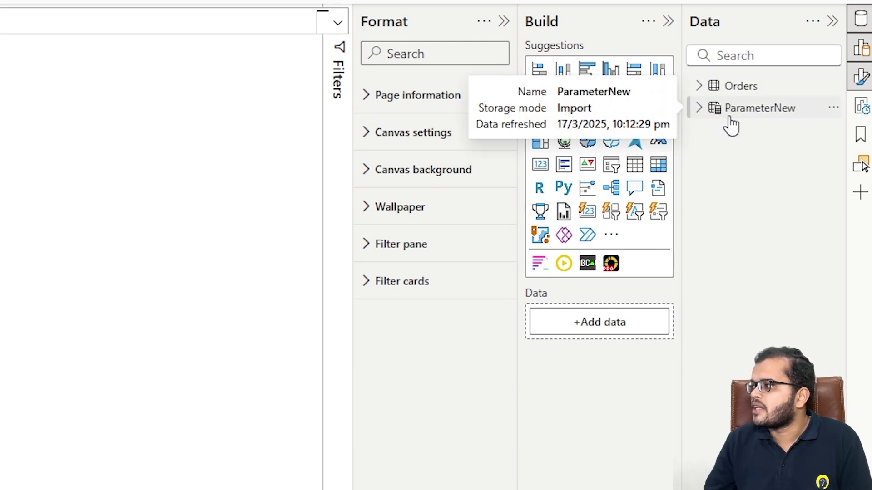
click(700, 109)
click(727, 130)
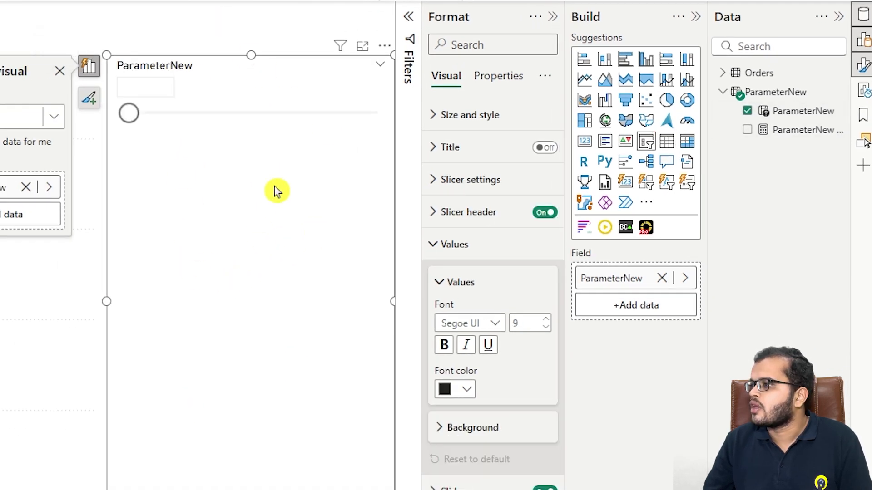
click(437, 245)
click(438, 188)
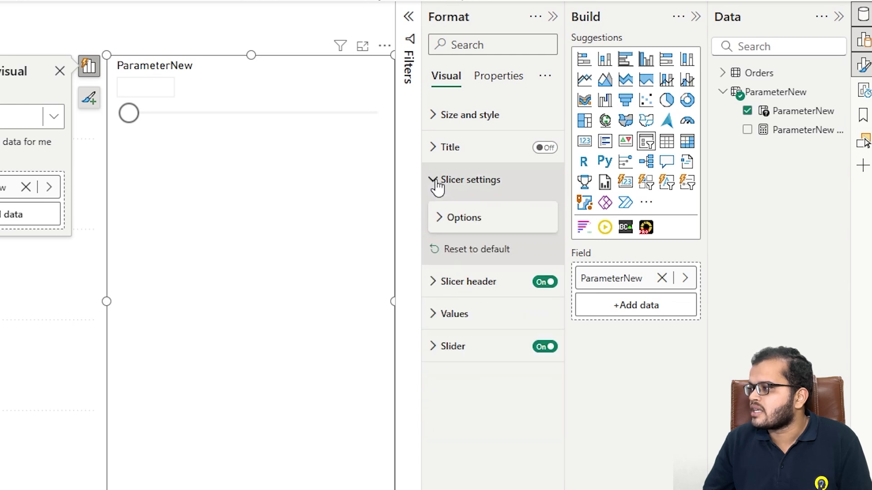
click(440, 222)
Step: Make the ParameterNew slicer single-select tiles without Ctrl multi-select, with its header hidden
click(468, 258)
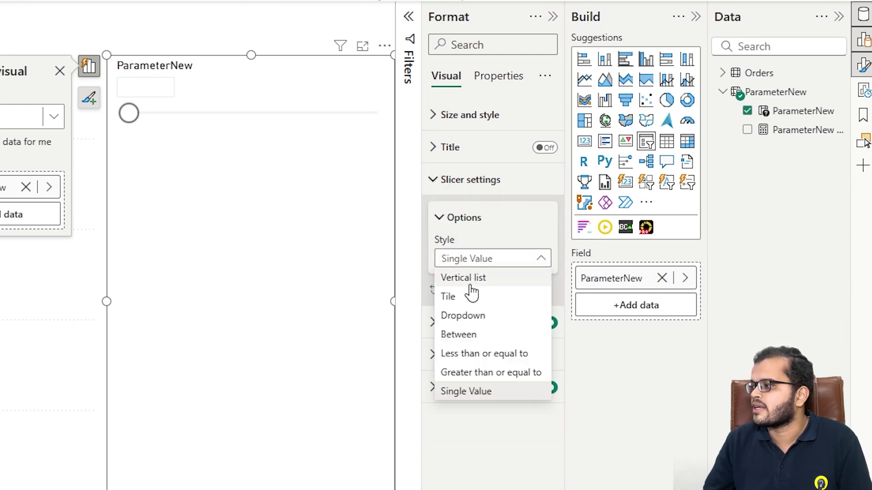
click(467, 293)
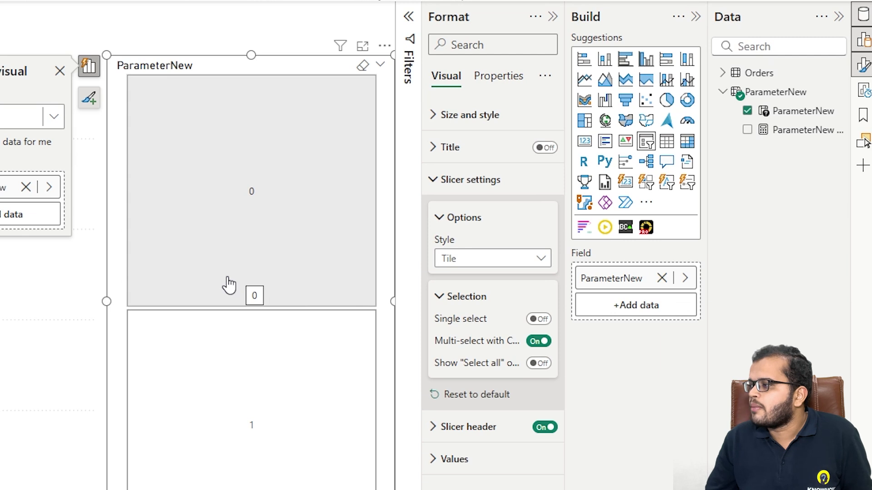
click(538, 343)
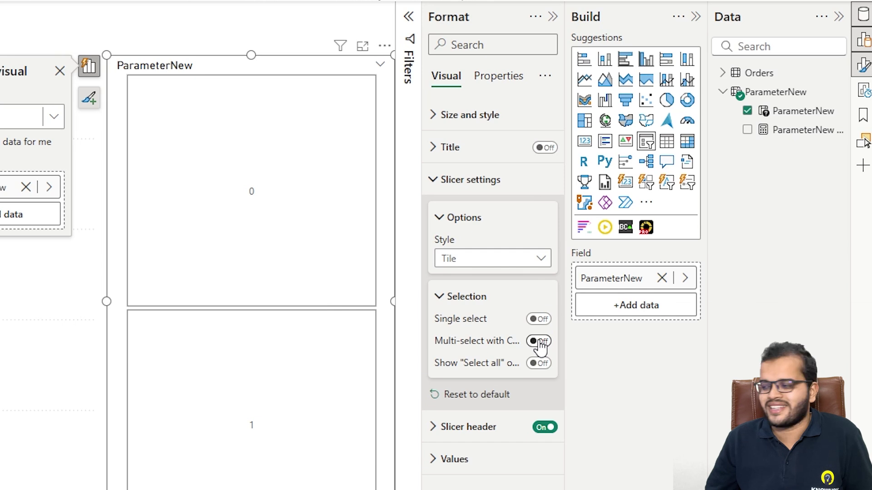
click(541, 321)
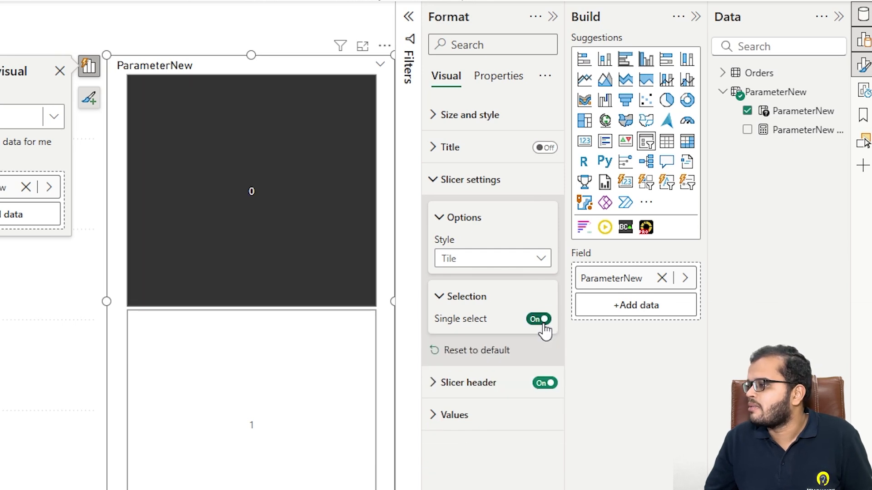
click(543, 384)
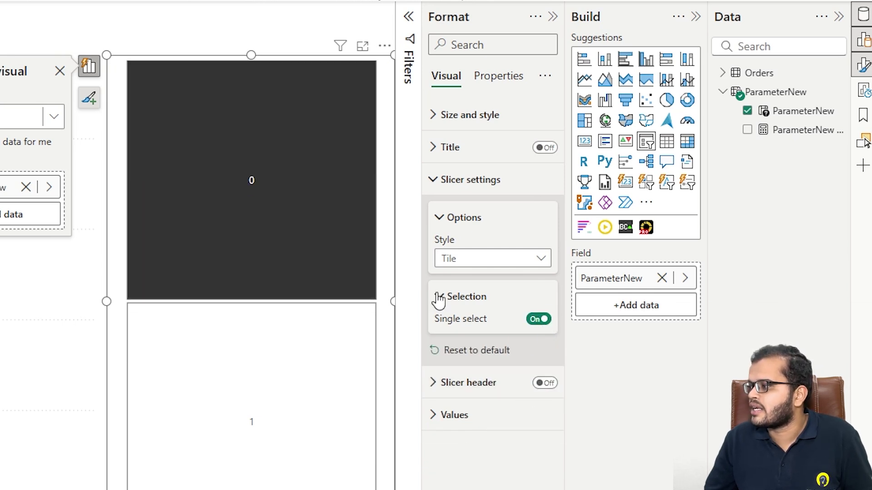
click(431, 181)
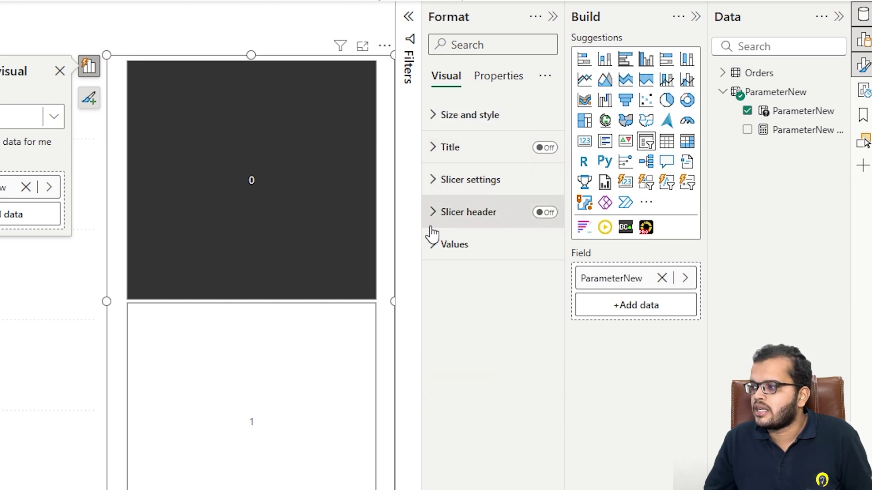
Step: Reshape the parameter slicer into a short wide strip and try its 0 and 1 tiles
drag(106, 489, 136, 125)
click(241, 97)
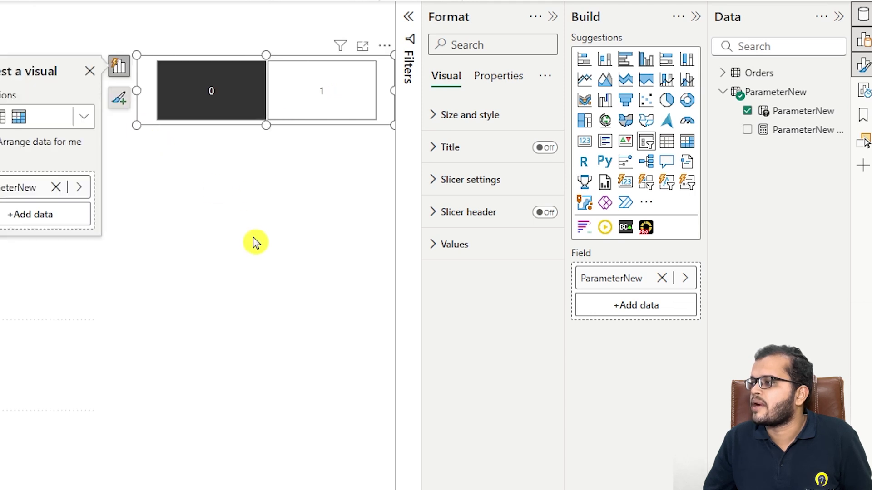
click(256, 244)
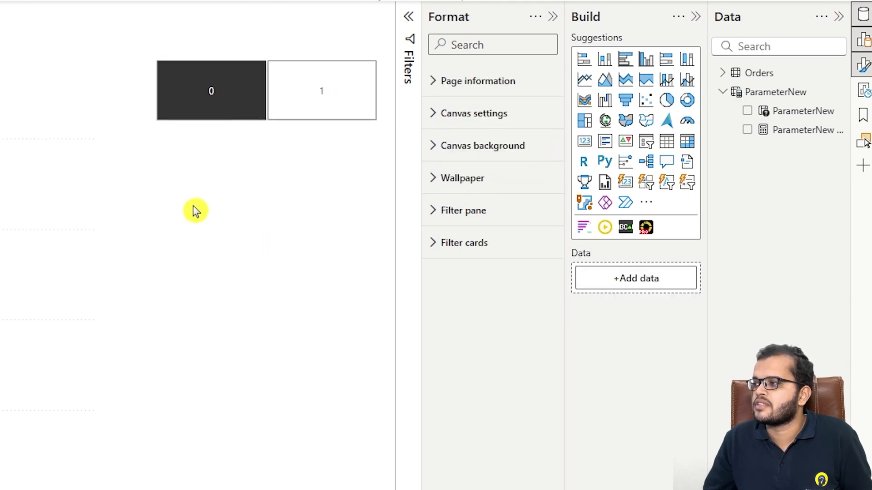
click(245, 100)
click(245, 100)
click(288, 97)
click(237, 110)
Step: Toggle the slicer between 1 and 0, leave it on 0, and expand the Orders table
click(295, 97)
click(245, 96)
click(285, 93)
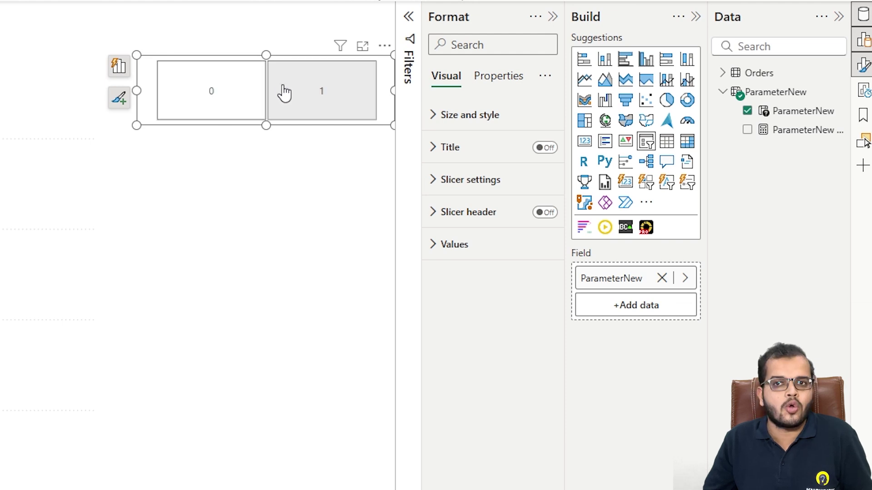
click(285, 93)
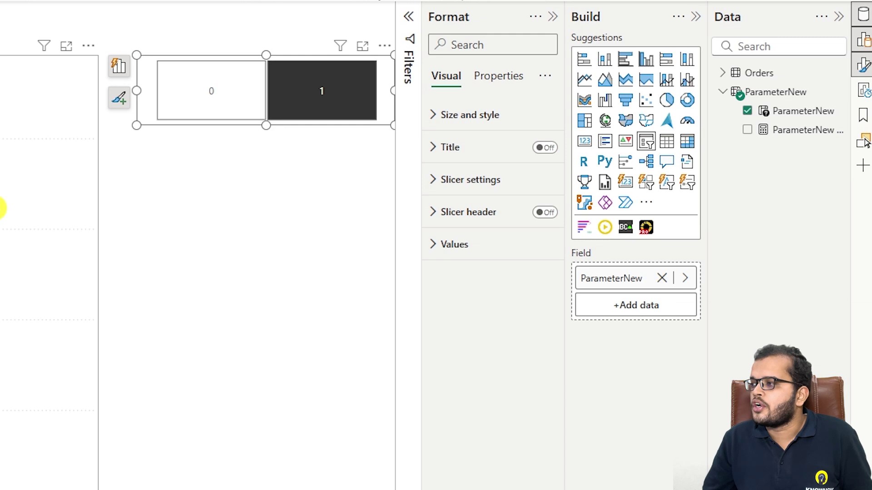
click(267, 95)
click(257, 101)
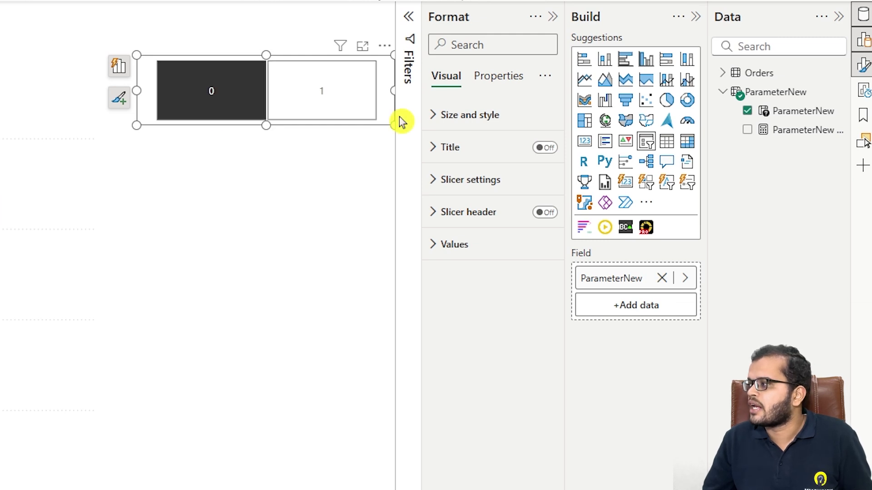
click(723, 92)
click(727, 73)
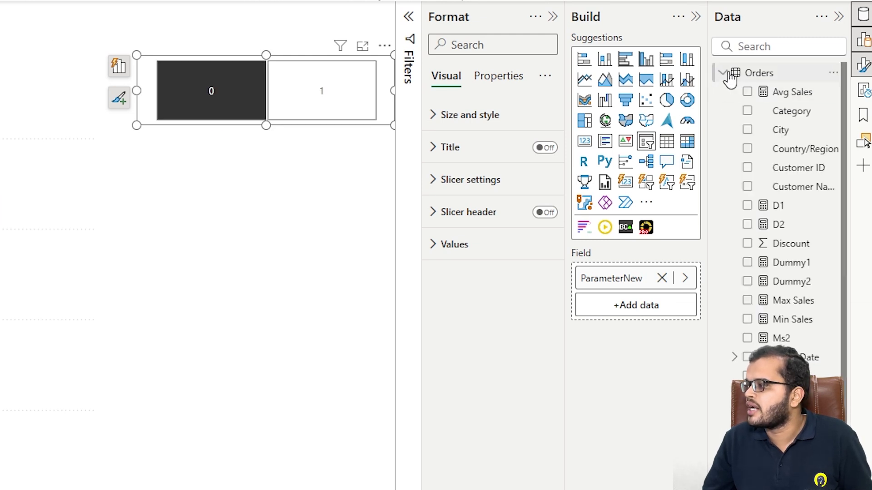
Step: Review Ms2's IF: AVERAGE(Orders[Sales]) when ParameterNew Value = 0, then reselect the error-bar chart
click(789, 342)
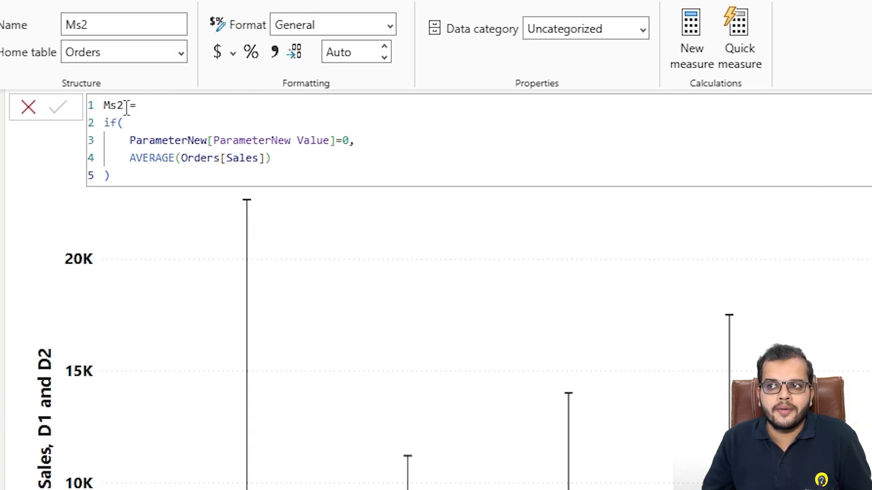
drag(104, 122, 123, 122)
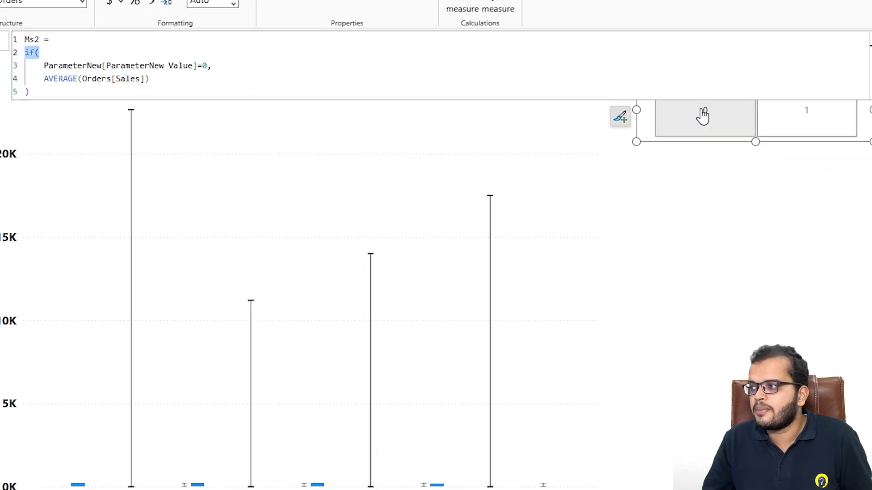
click(702, 116)
drag(120, 66, 226, 64)
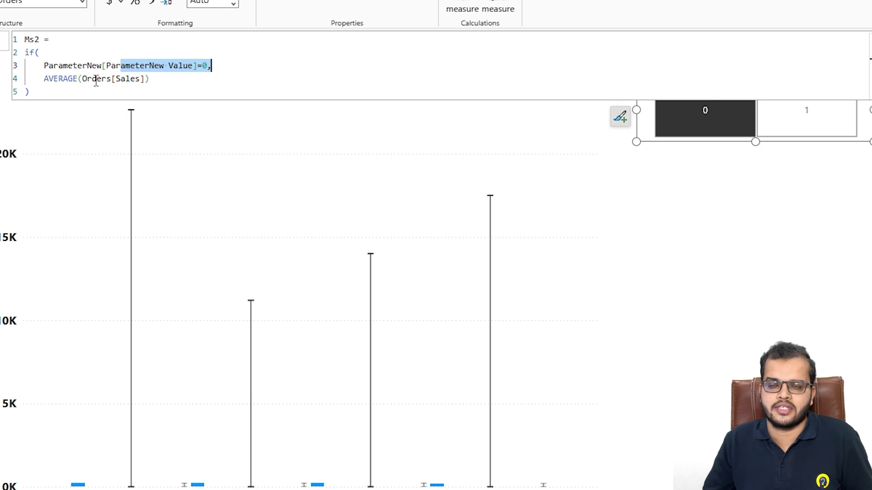
click(151, 80)
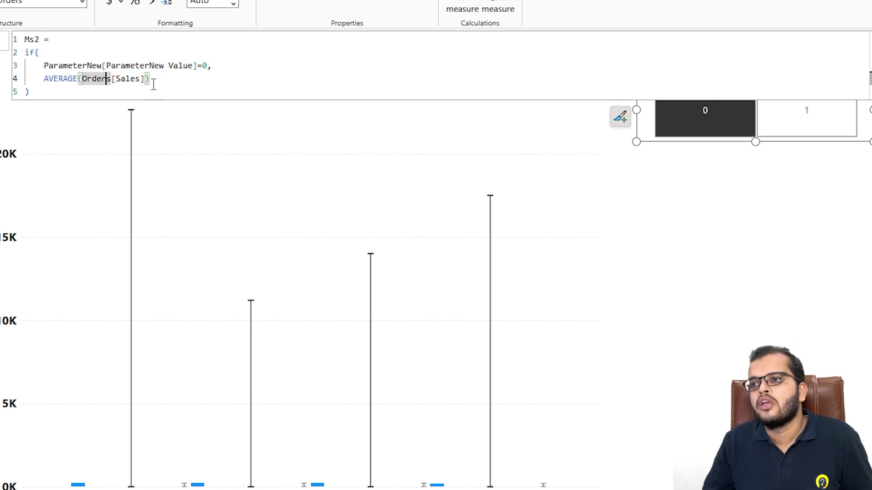
click(676, 206)
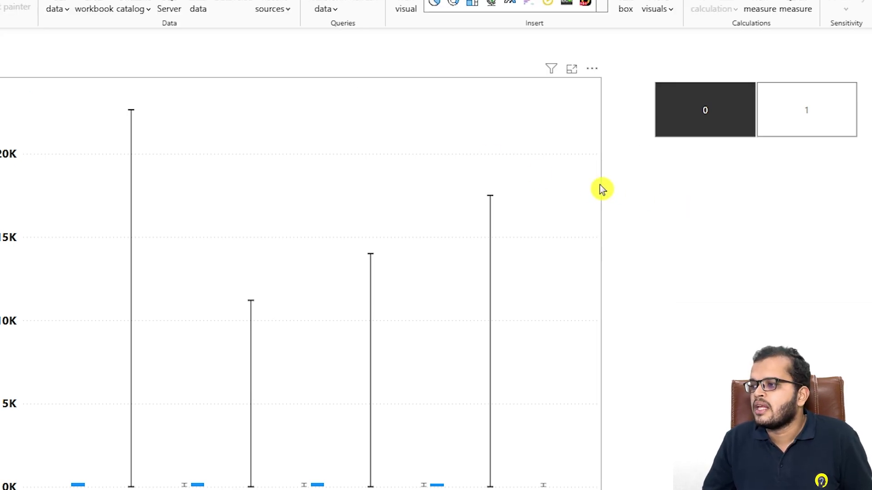
click(600, 184)
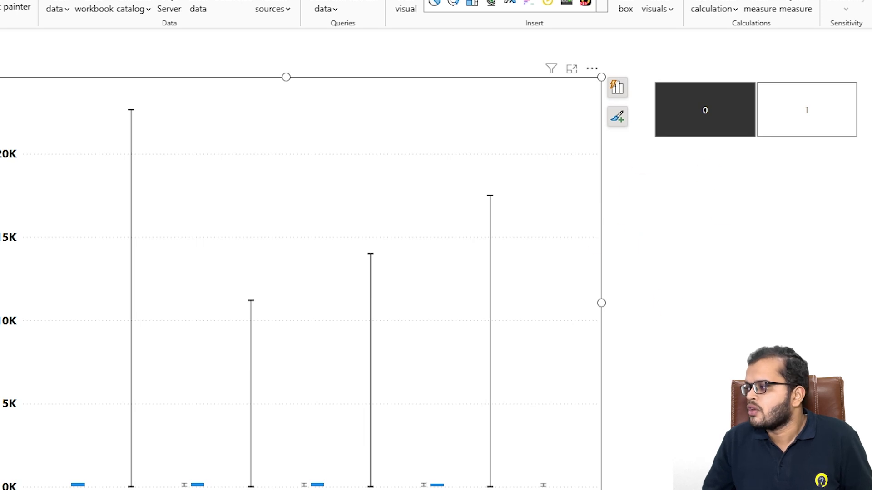
Step: Replace Avg Sales with Ms2 on the chart's Y-axis
right_click(674, 290)
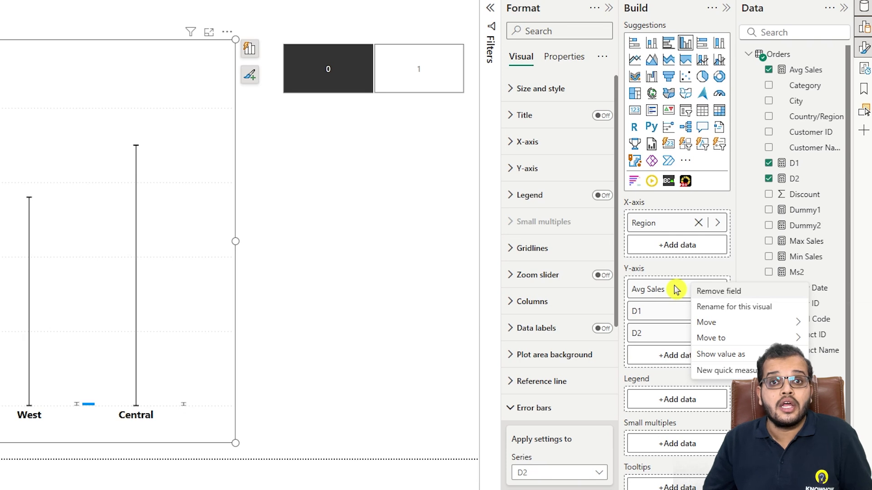
click(694, 294)
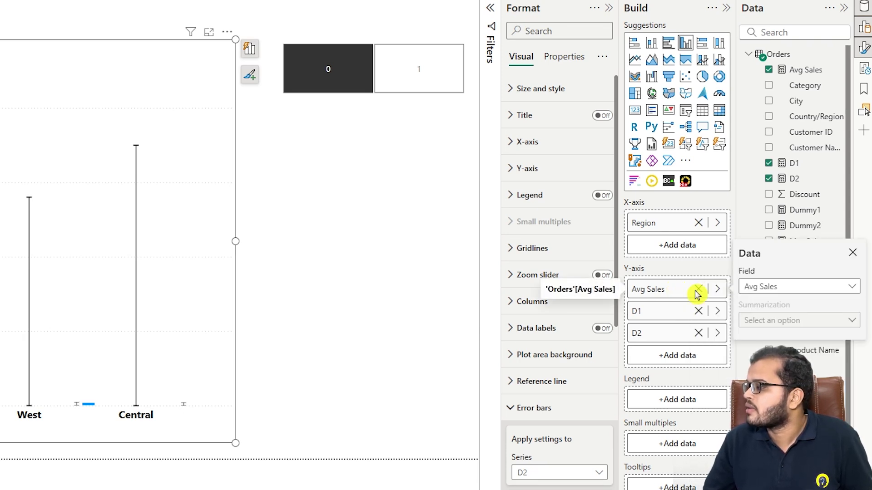
click(759, 290)
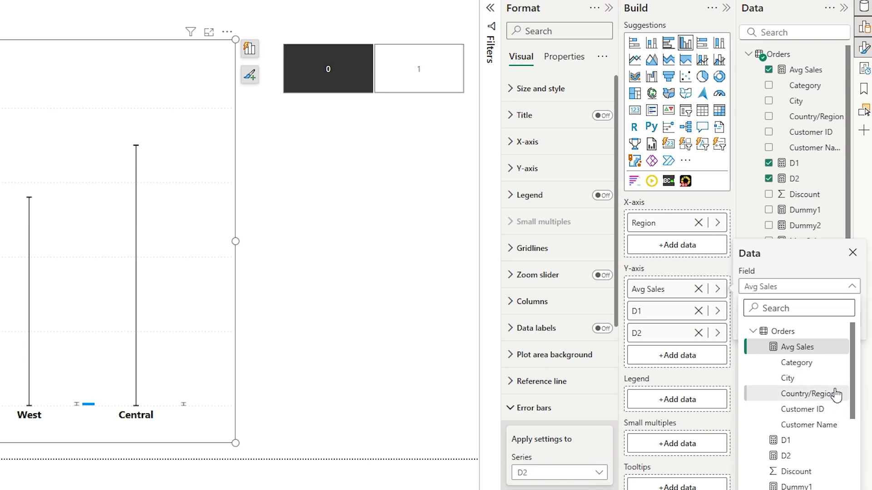
drag(856, 388, 858, 432)
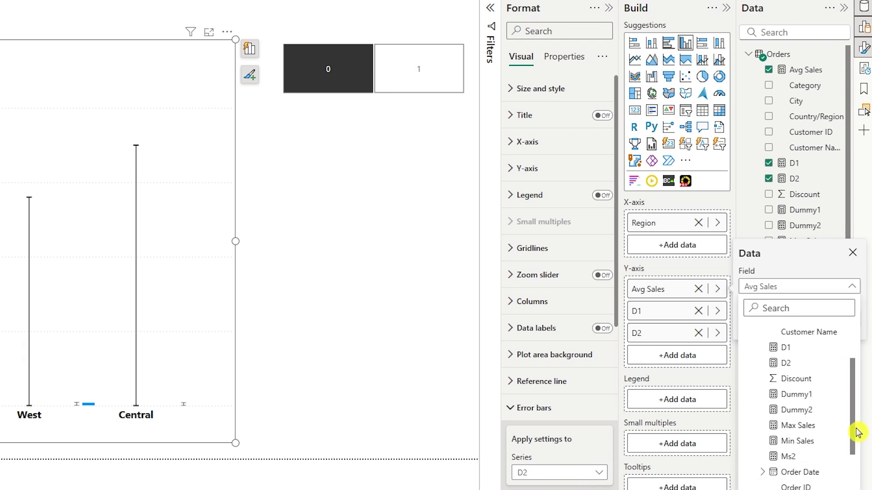
click(817, 439)
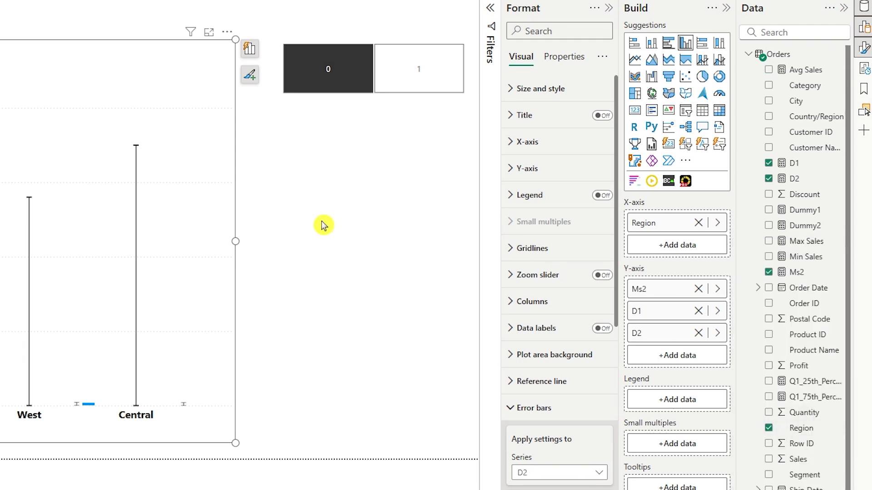
Step: Test the parameter slicer on 1, set it back to 0, and reselect the chart
click(371, 230)
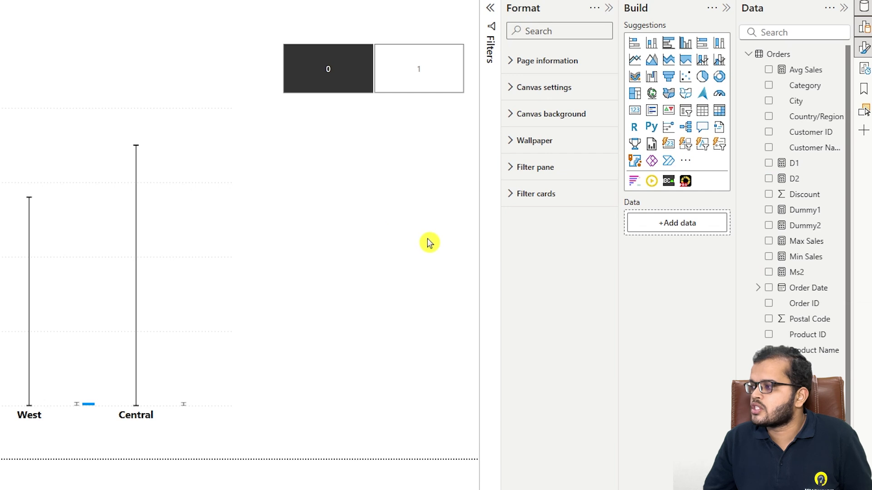
click(421, 80)
click(346, 74)
click(354, 68)
click(424, 63)
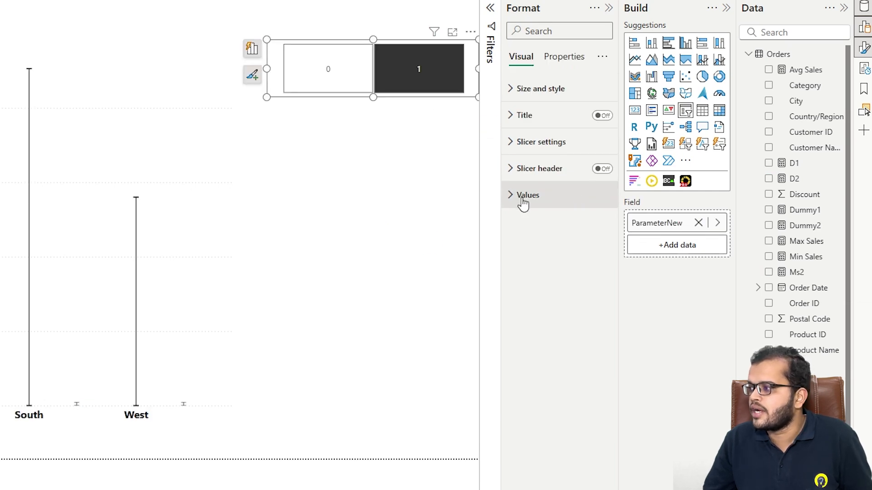
click(350, 89)
click(225, 164)
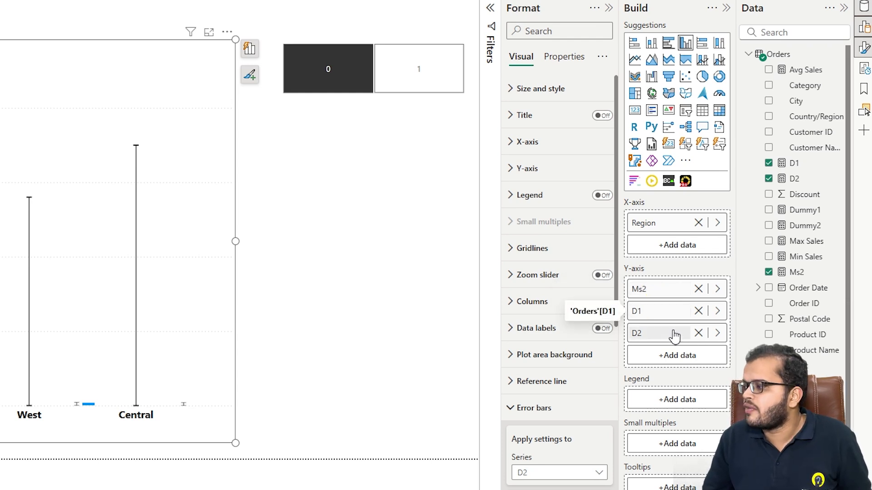
Step: Review the ParameterNew Value IF conditions in the Dummy1 and Dummy2 formulas
click(802, 210)
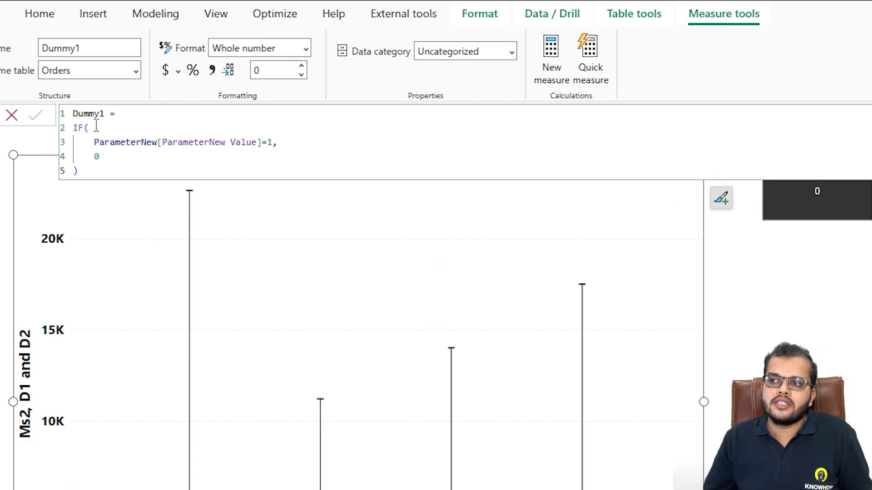
drag(94, 143, 256, 150)
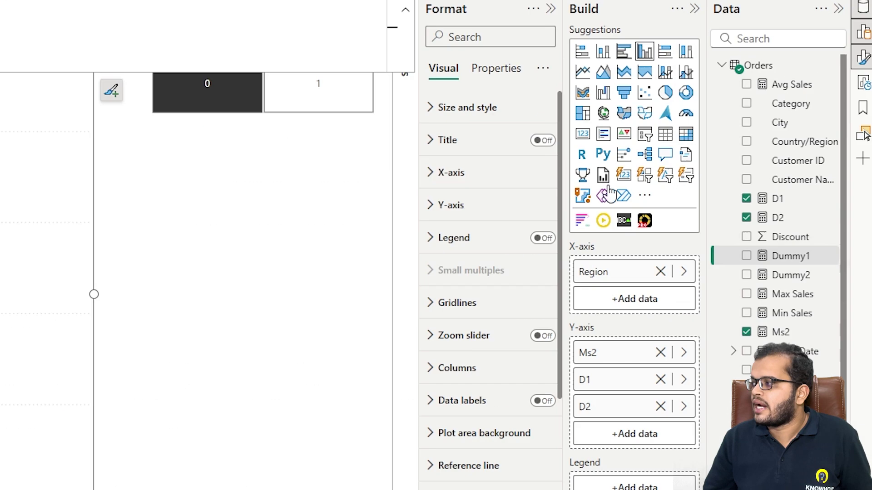
click(779, 274)
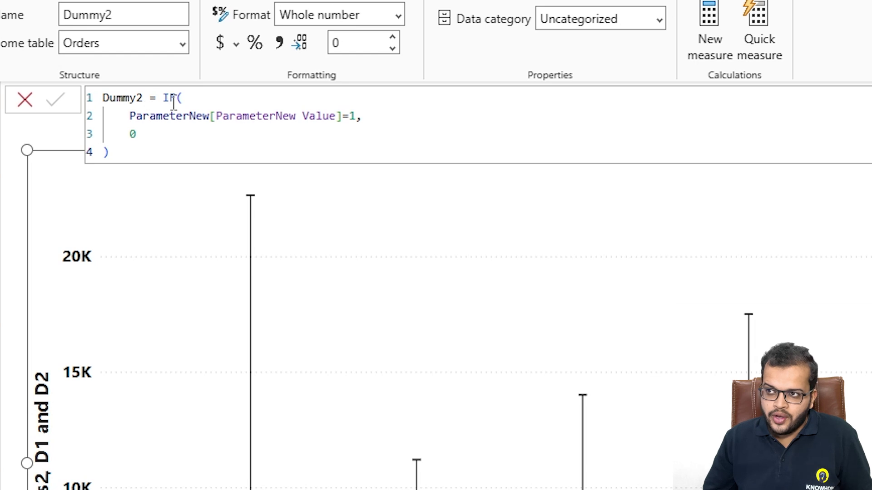
drag(164, 99, 194, 96)
drag(150, 119, 342, 121)
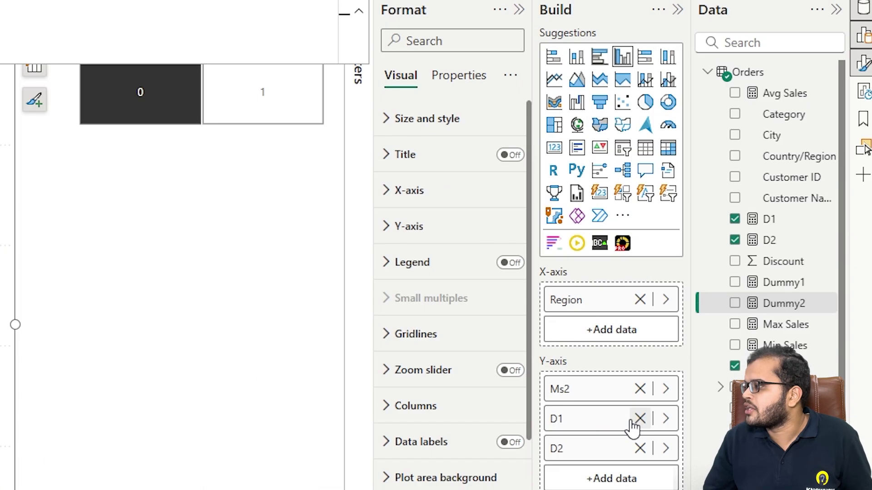
Step: Swap D1 and D2 on the Y-axis for Dummy1 and Dummy2 after Ms2
click(640, 419)
drag(772, 283, 645, 396)
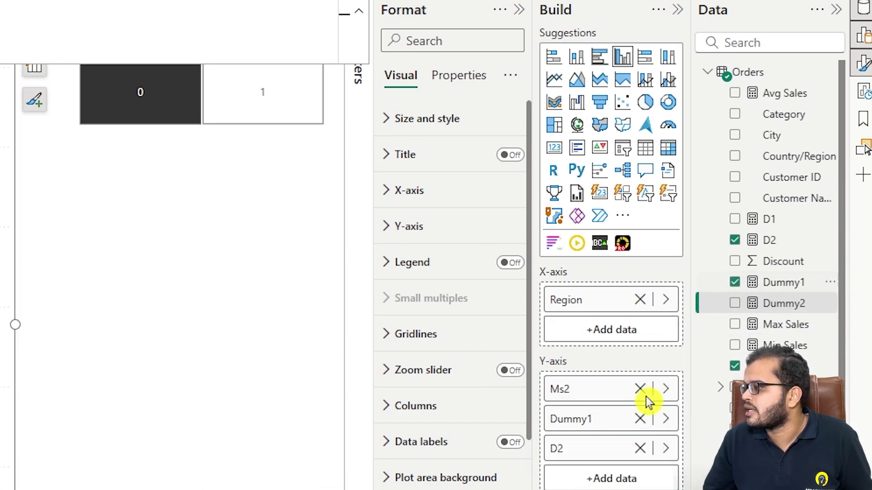
click(640, 448)
drag(772, 303, 617, 449)
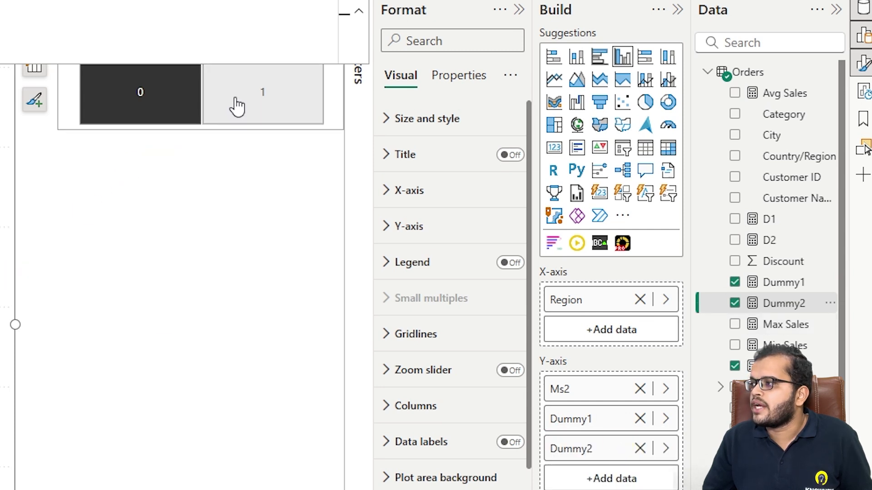
Step: Toggle the parameter slicer through 0 and 1, ending on 0
click(251, 224)
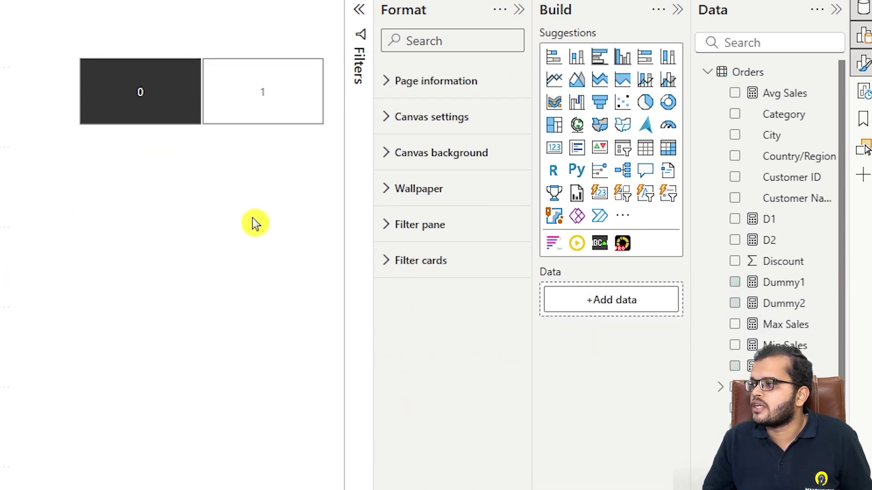
click(249, 115)
click(164, 99)
click(191, 85)
click(218, 89)
click(141, 90)
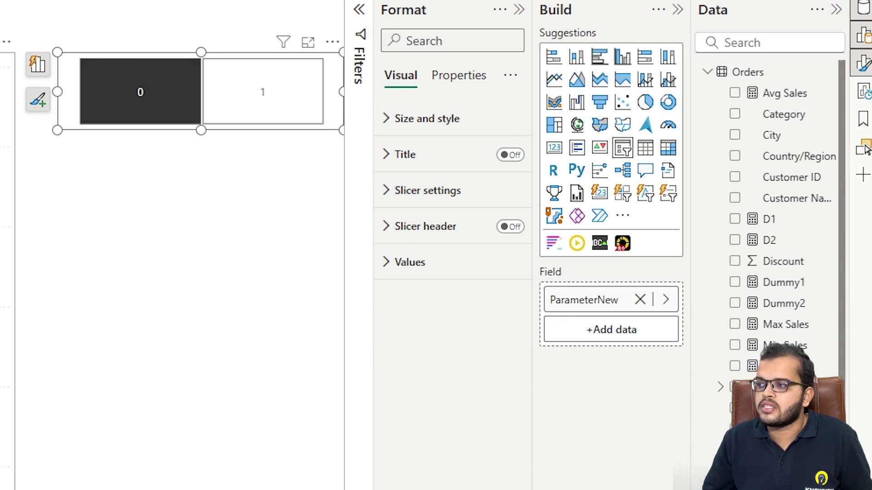